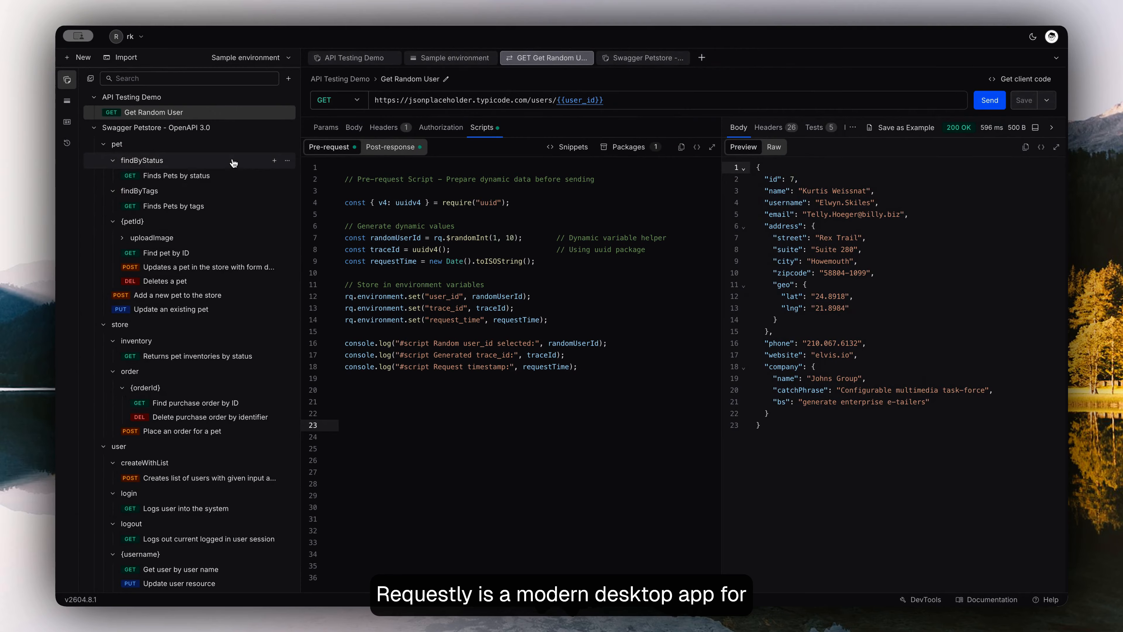
# - Review the Get Random User request's test results, its console logging lines, and the available creation and import options
pyautogui.click(821, 128)
pyautogui.moveTo(580, 367); pyautogui.dragTo(349, 344)
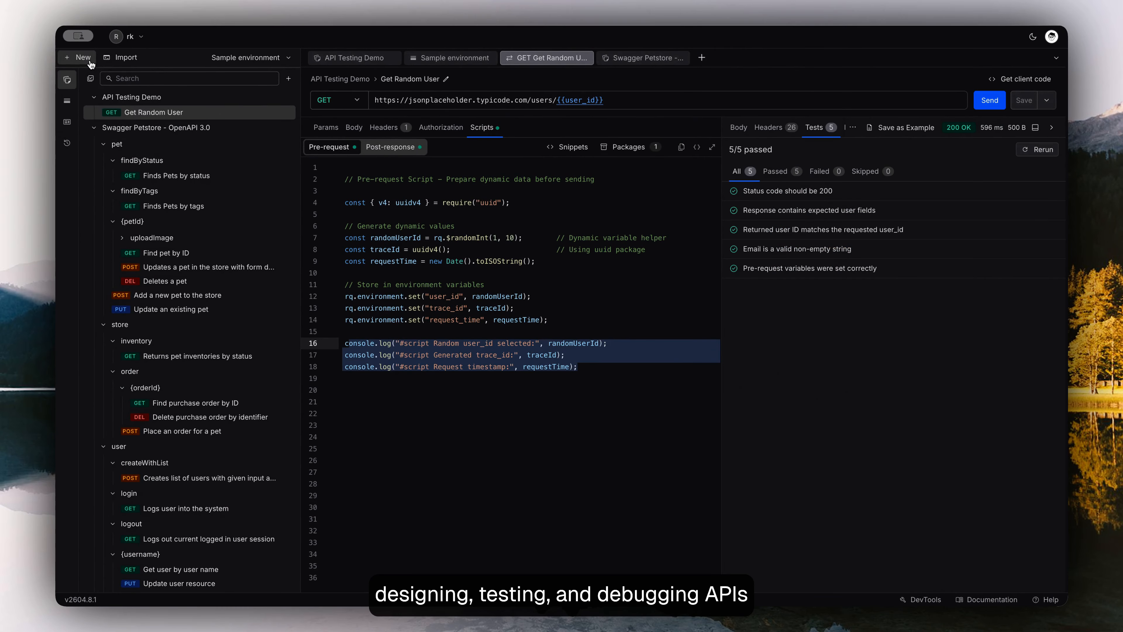
pyautogui.click(84, 57)
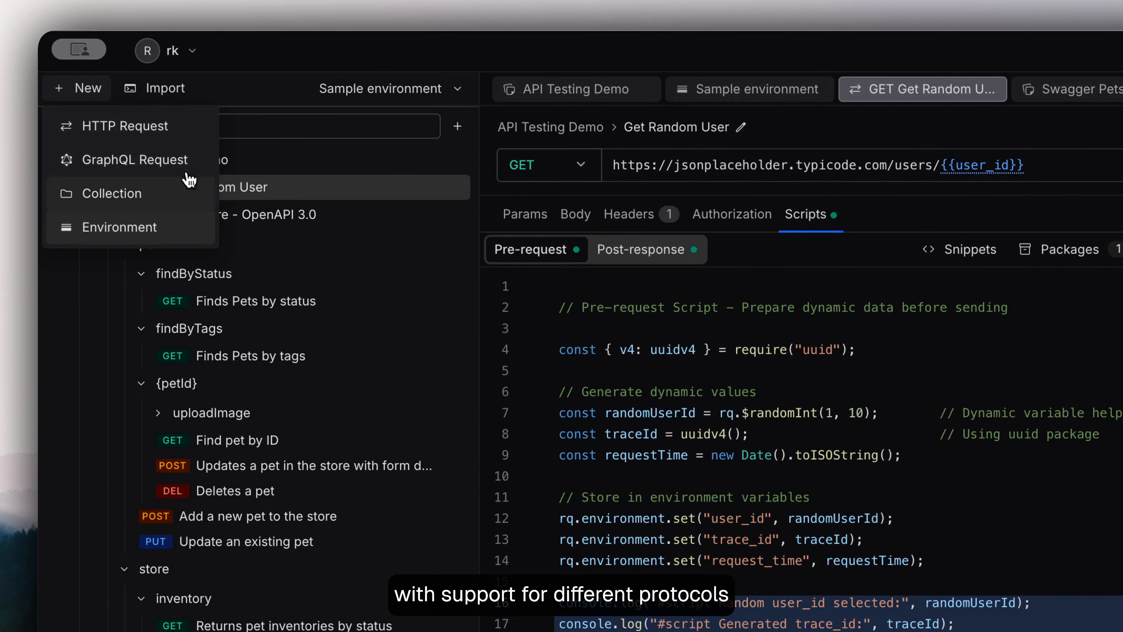
pyautogui.click(177, 94)
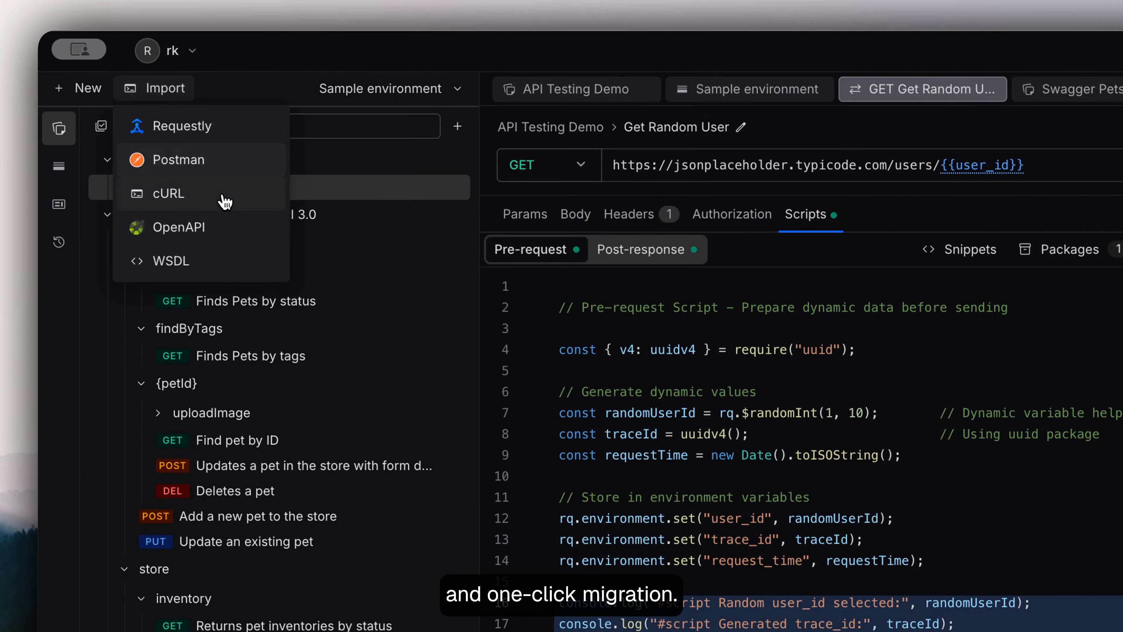
# - Examine the local project list and the option for creating a team project
pyautogui.click(194, 53)
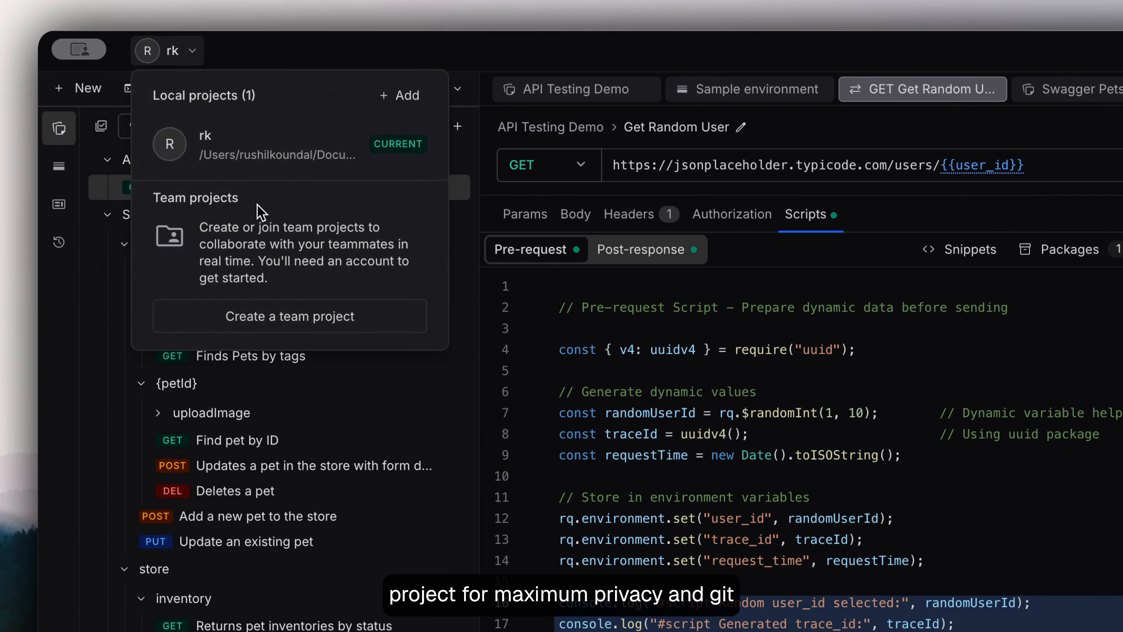
pyautogui.click(247, 325)
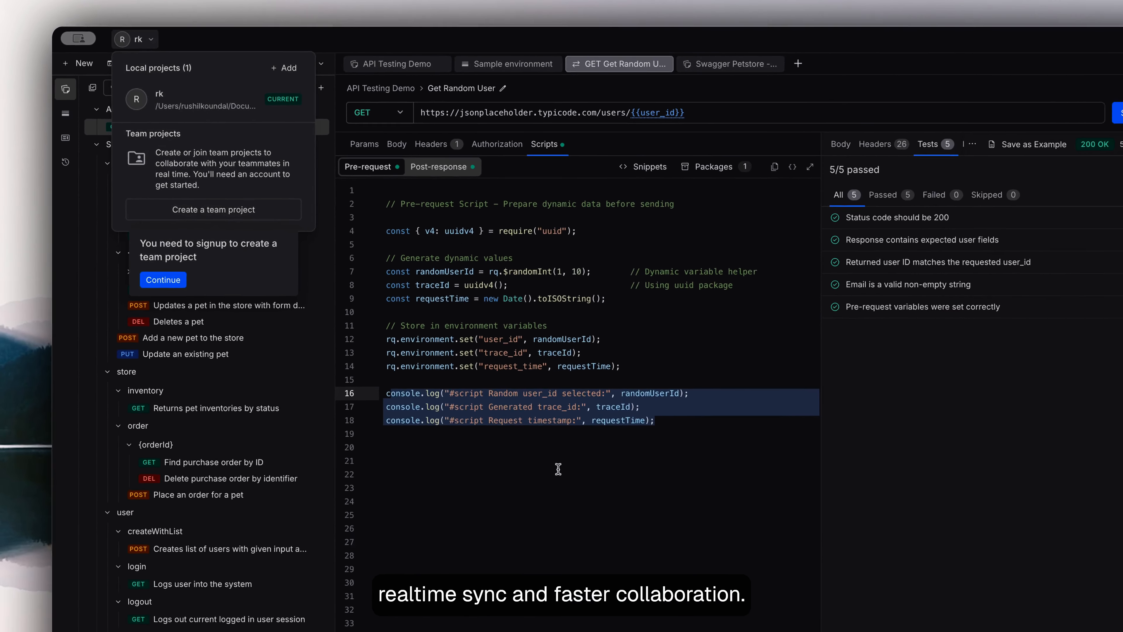
pyautogui.click(557, 469)
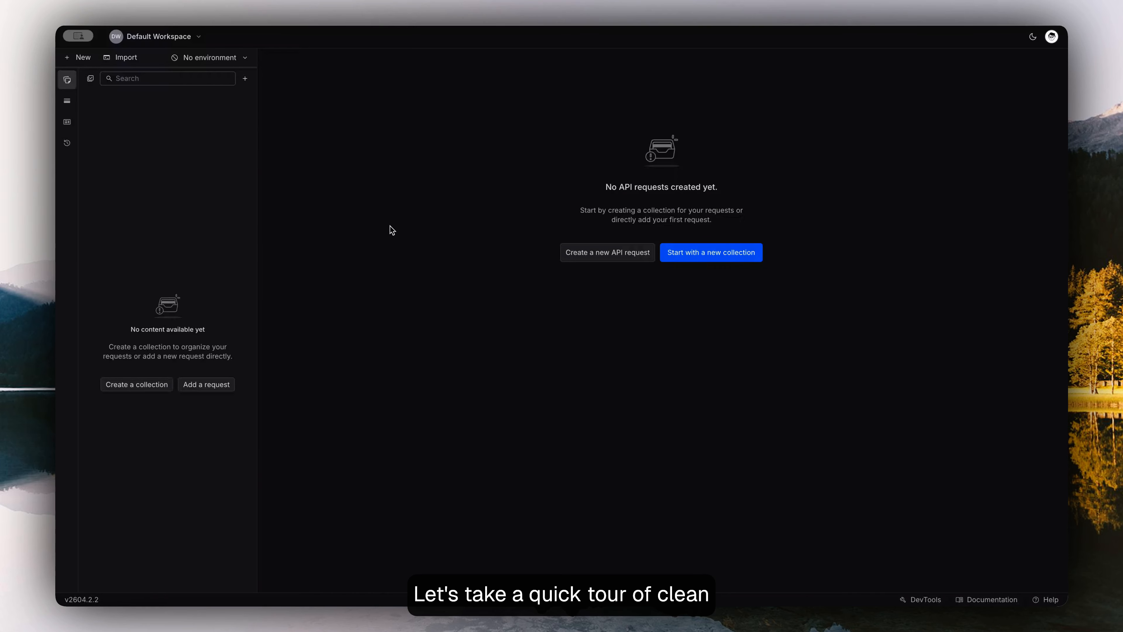
# - Examine the creation and import options in Default Workspace, and open its environments
pyautogui.click(90, 59)
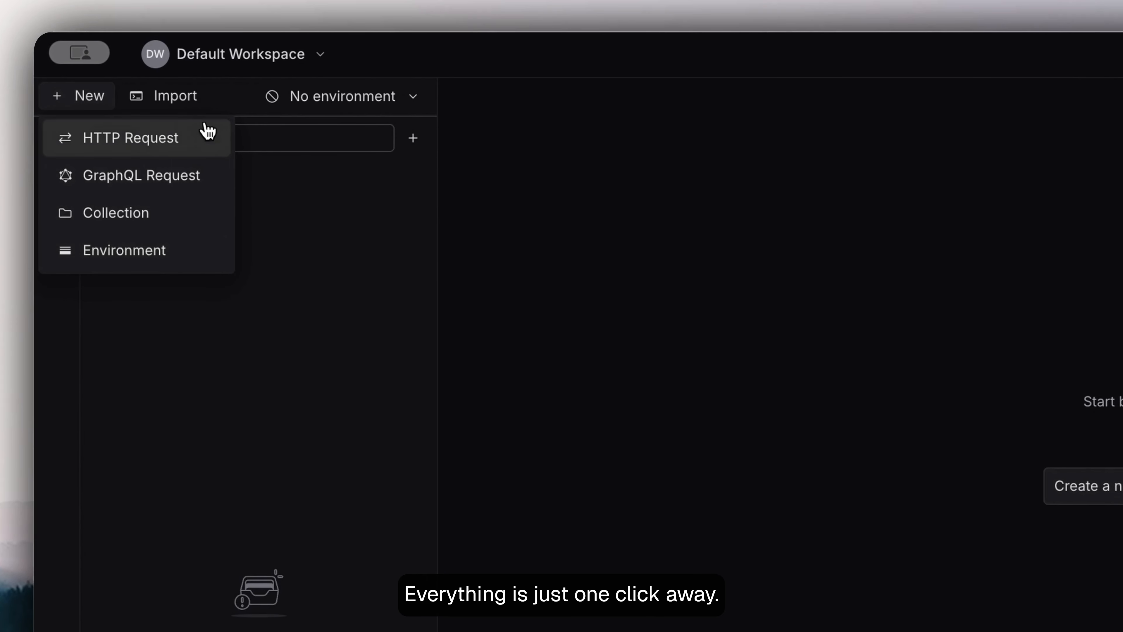
pyautogui.click(203, 102)
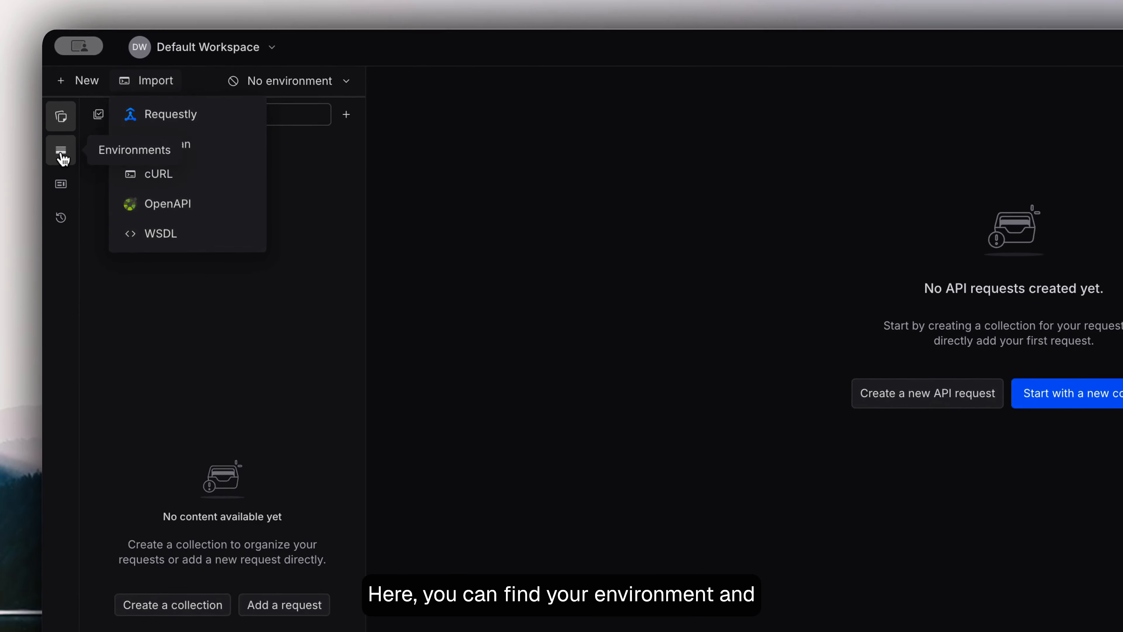
pyautogui.click(63, 156)
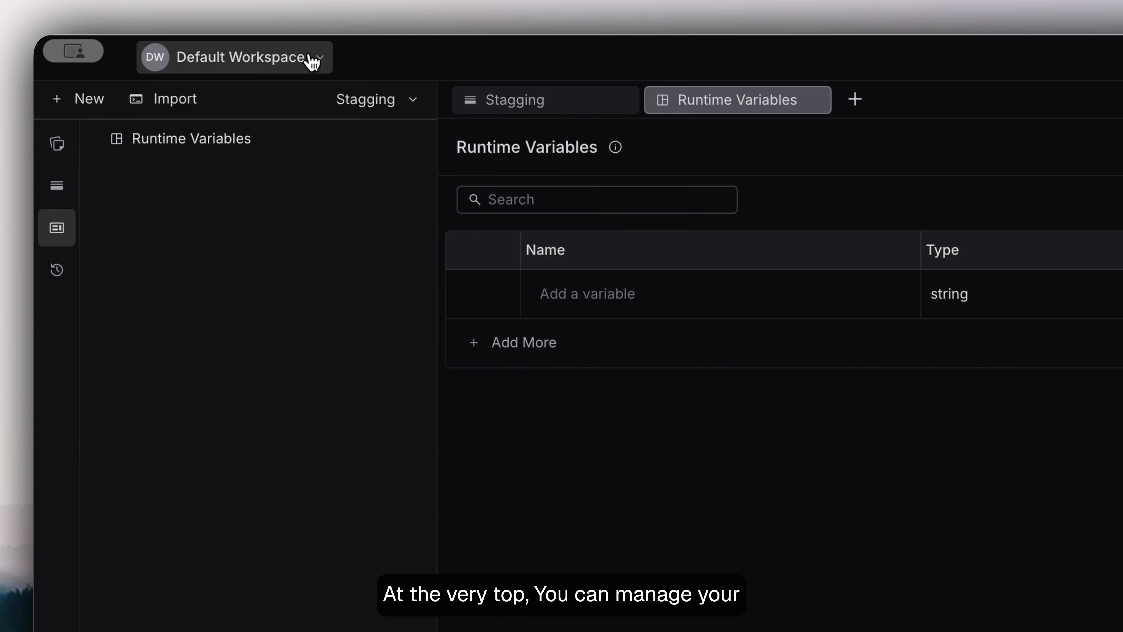
# - Examine Default Workspace's local and team project options and the available interface themes
pyautogui.click(312, 62)
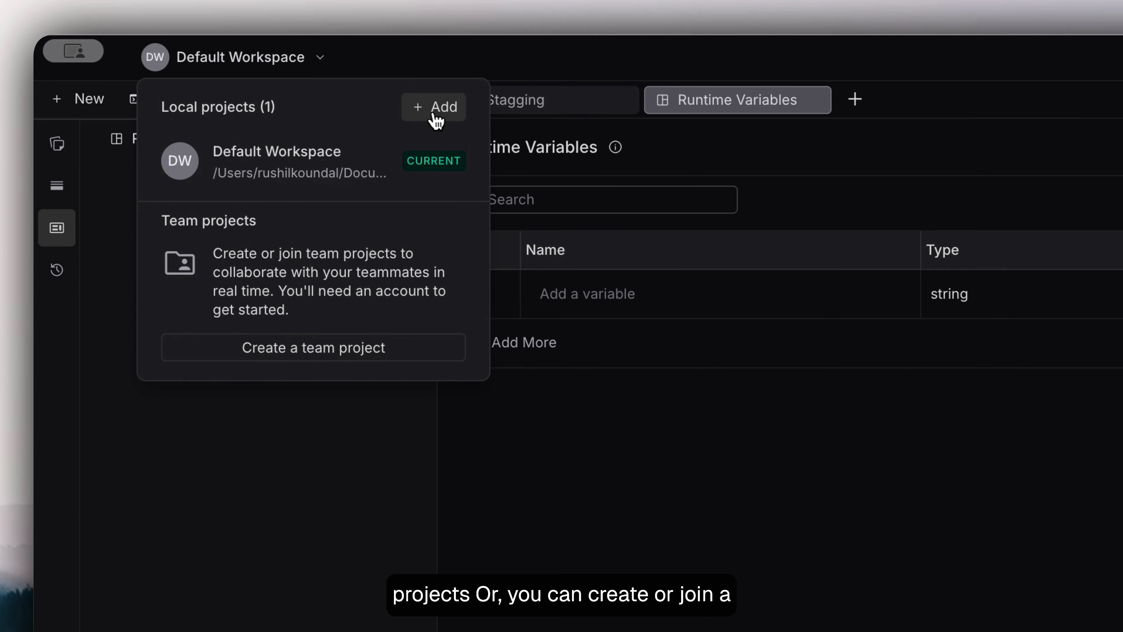
pyautogui.click(303, 361)
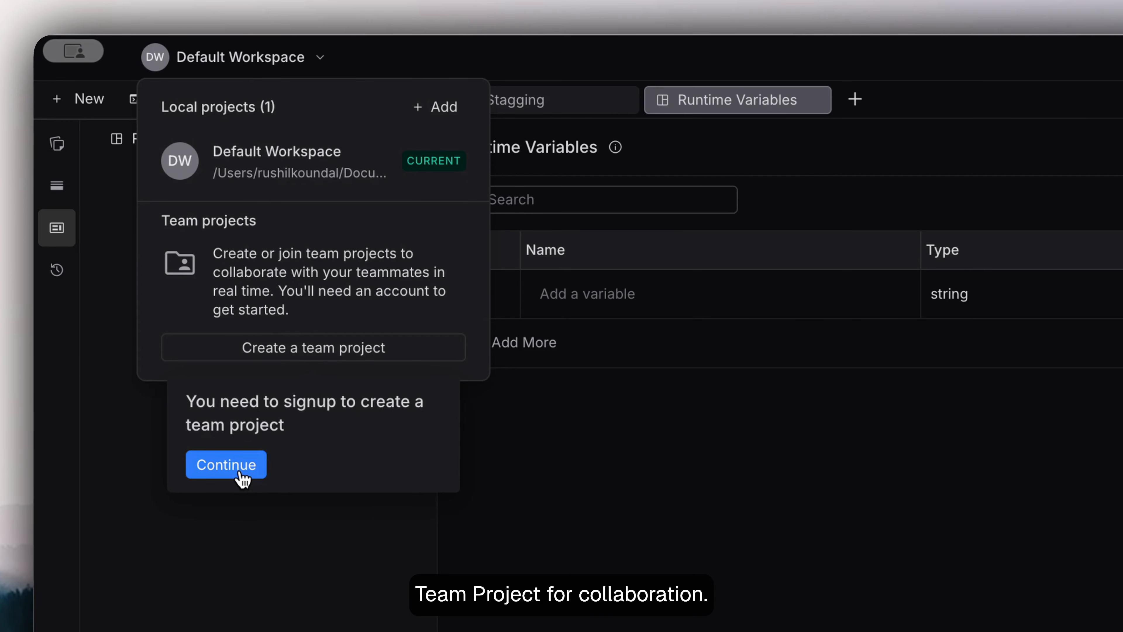
pyautogui.click(1037, 62)
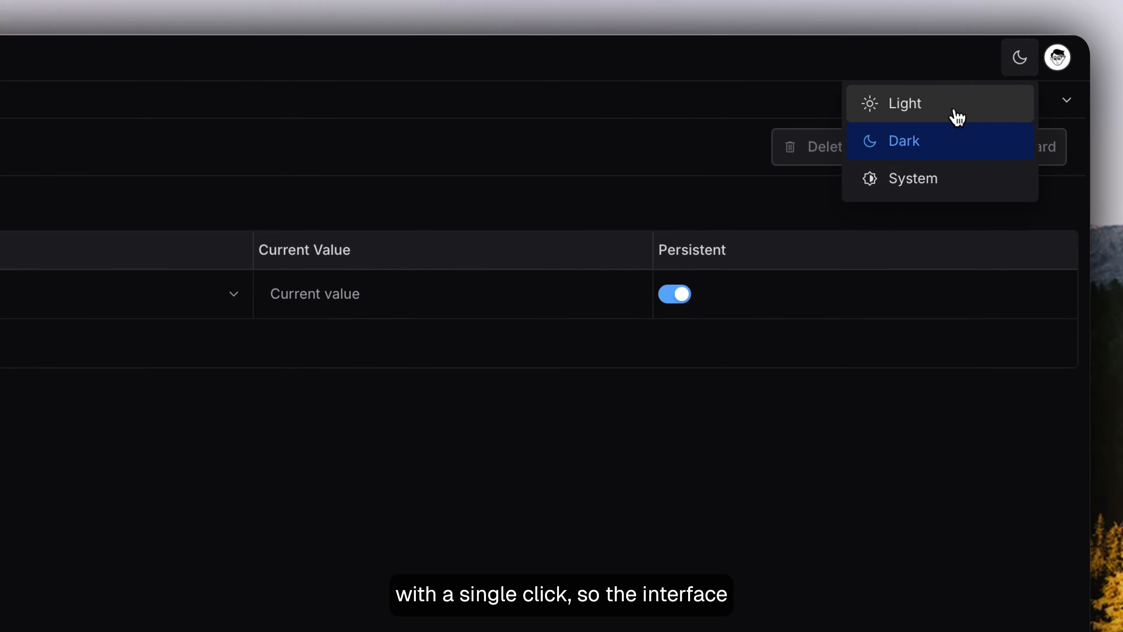
pyautogui.click(1020, 58)
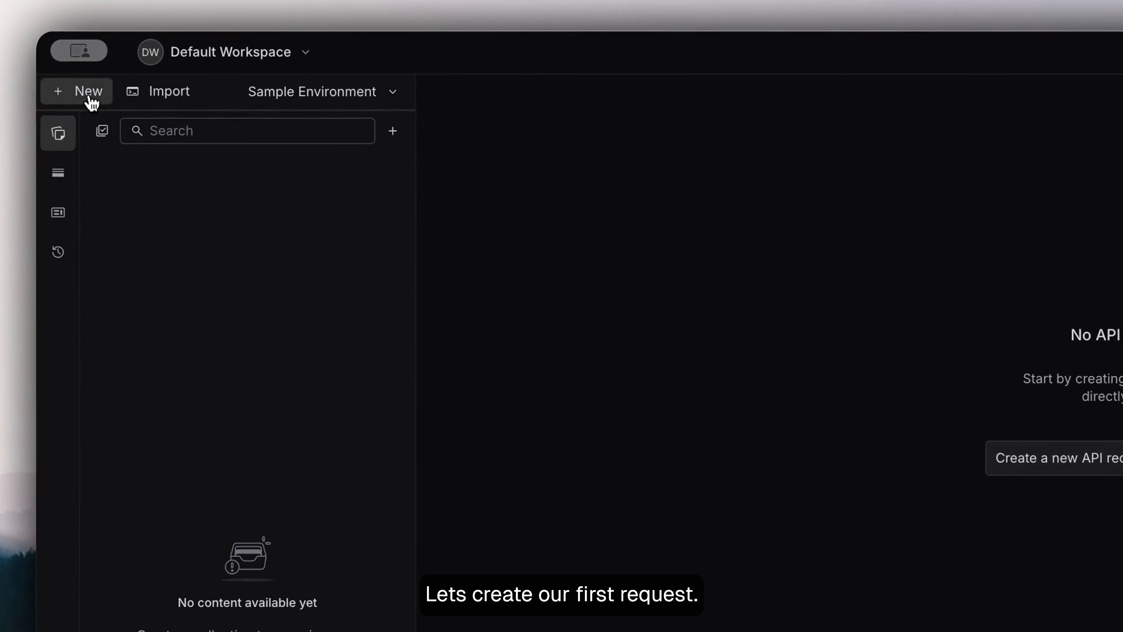
pyautogui.click(84, 95)
pyautogui.click(133, 138)
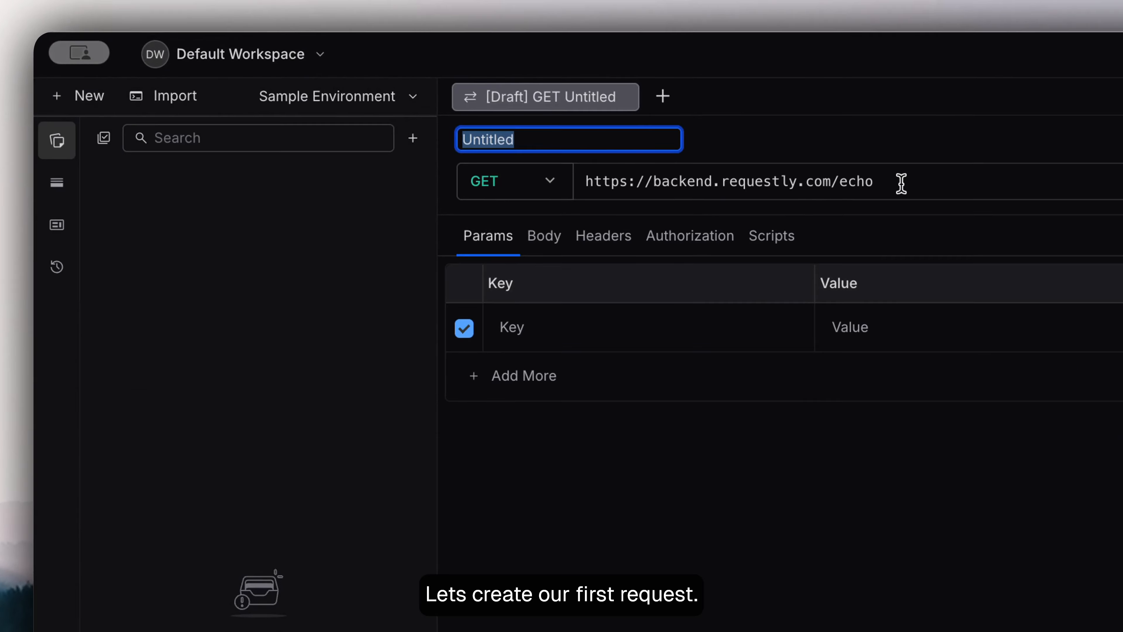
pyautogui.click(900, 181)
pyautogui.write('https://api.open-meteo.com/v1/forecast?latitude=52.52&longitude=13.41&hourly=temperature_2m&forcast_days=1')
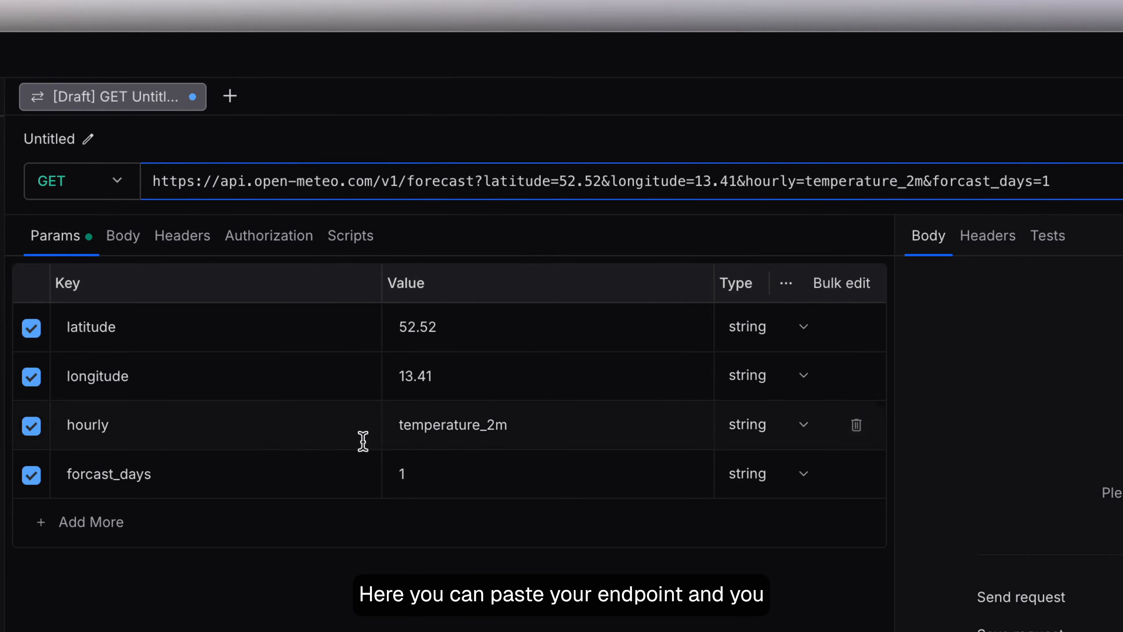
pyautogui.click(138, 538)
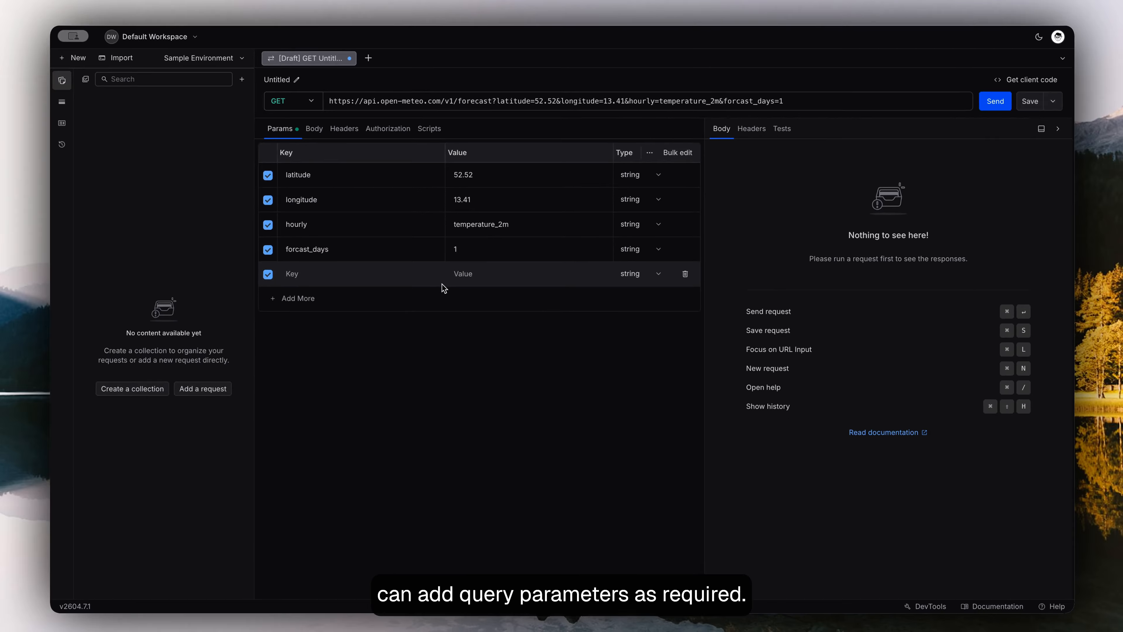
# - Rename the untitled HTTP request as Weather report
pyautogui.click(258, 90)
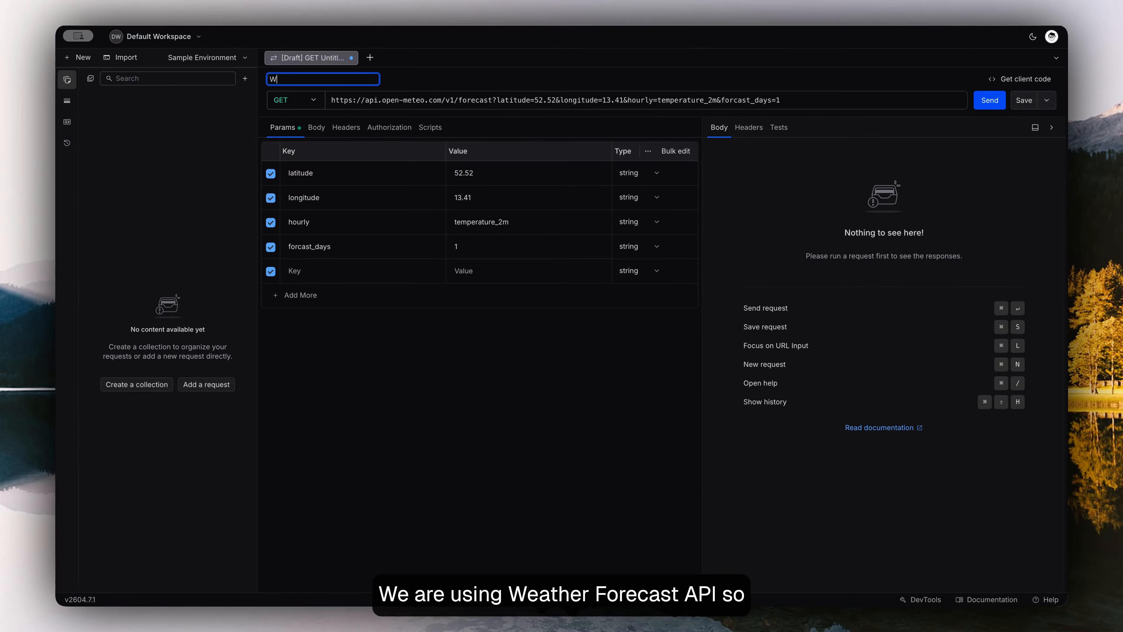
pyautogui.write('Weather report')
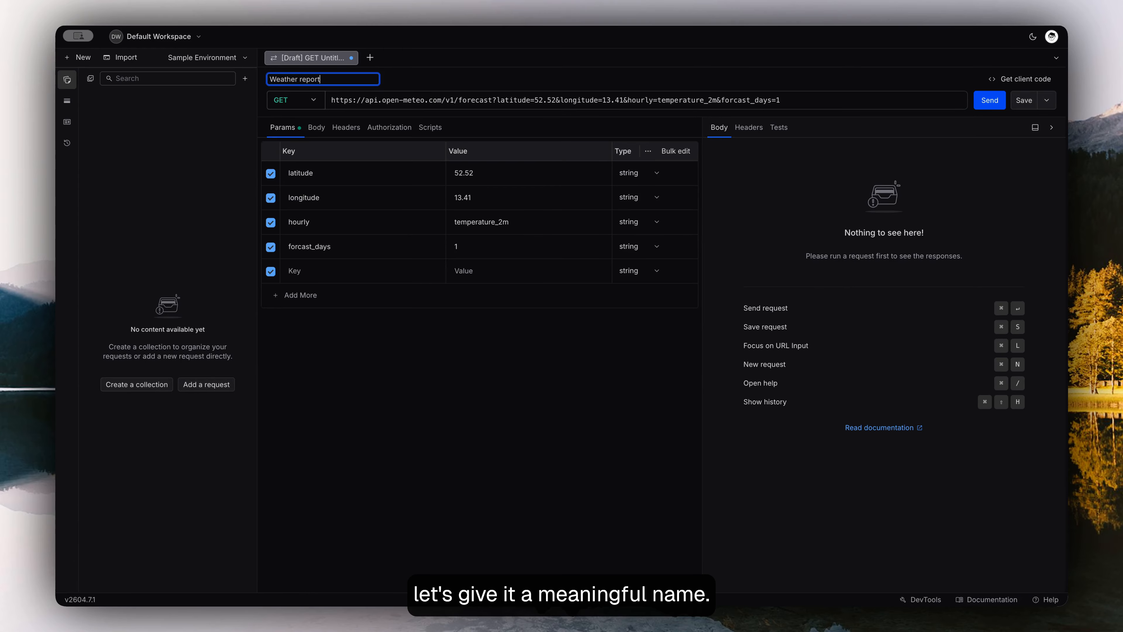
pyautogui.press('Return')
# - Send the Weather report request and look through the returned response body
pyautogui.click(990, 100)
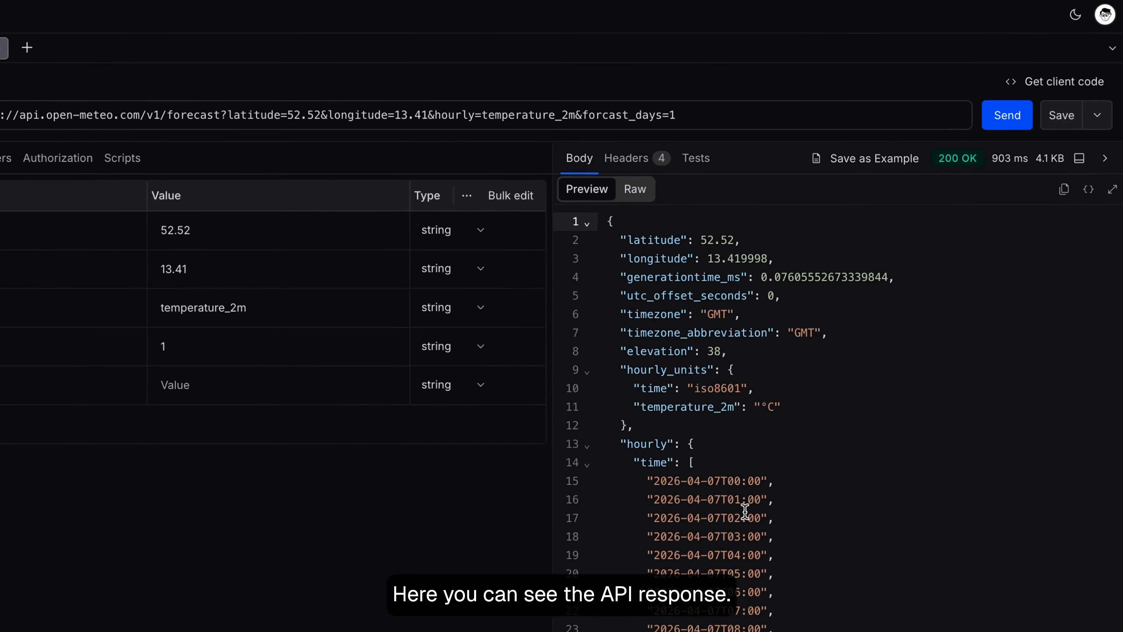
pyautogui.scroll(-10, 746, 512)
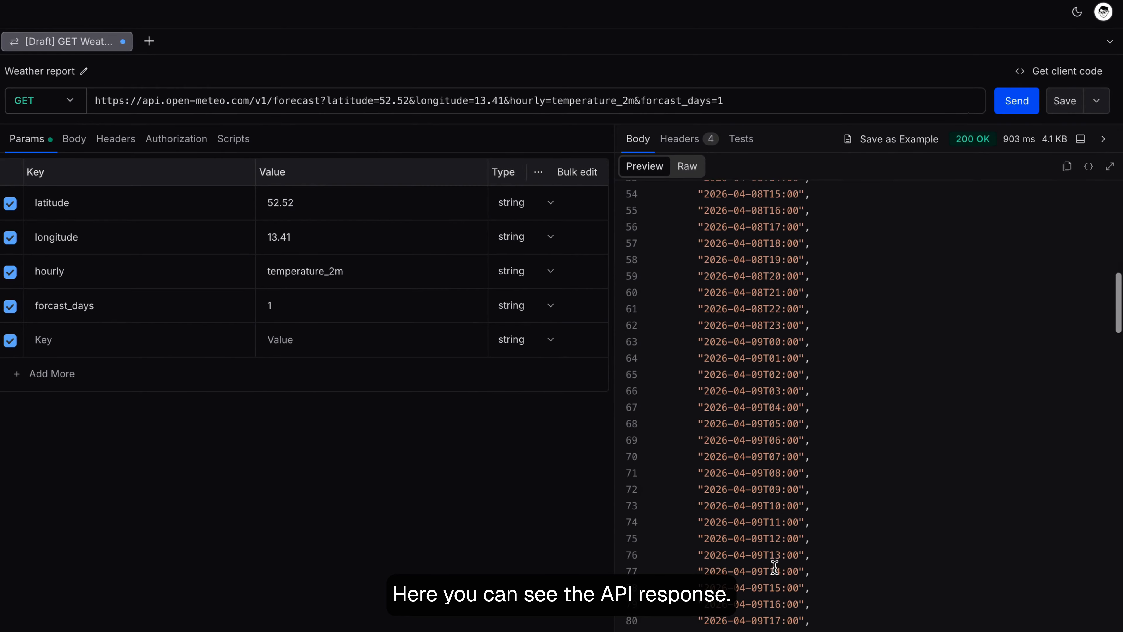
pyautogui.scroll(10, 774, 567)
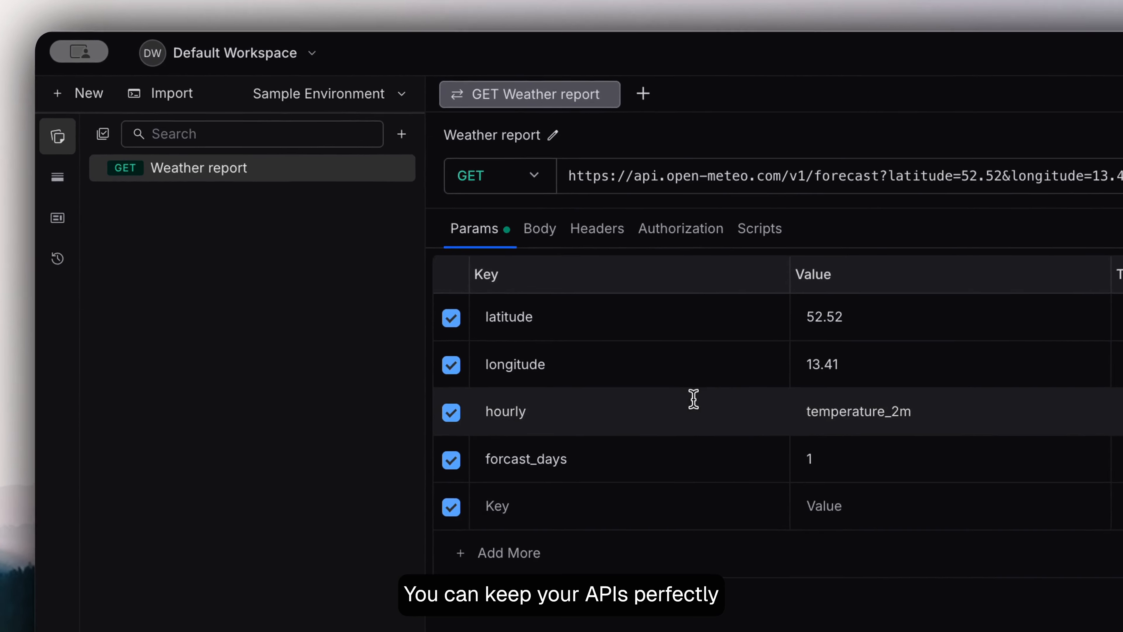
# - Create a collection named Weather forecast API and open its additional options
pyautogui.click(88, 96)
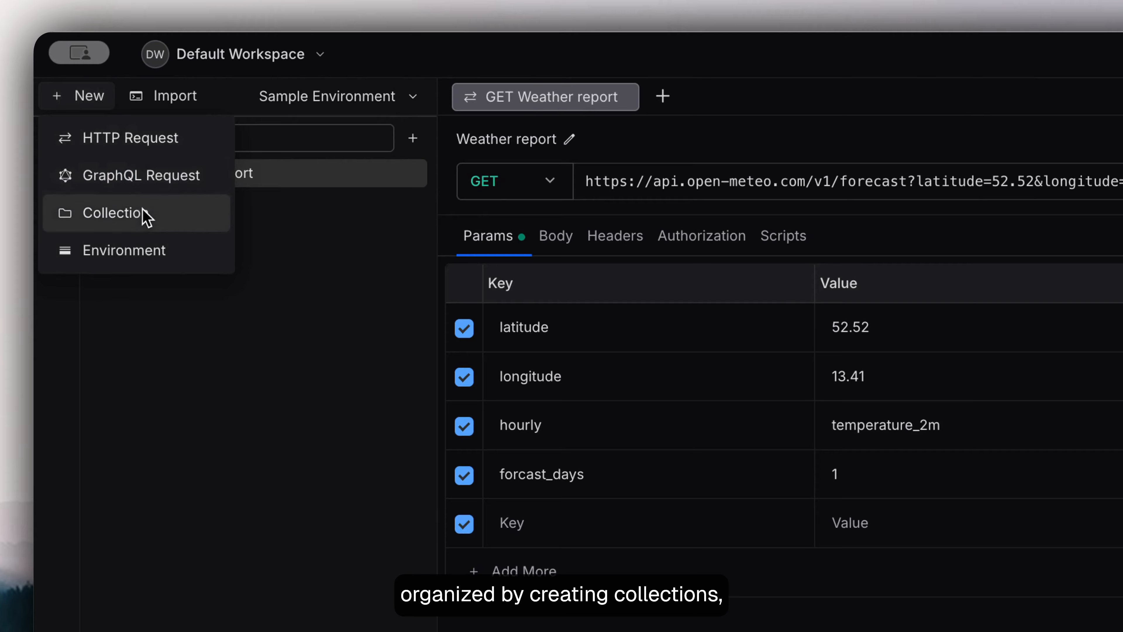
pyautogui.click(146, 216)
pyautogui.write('Weather forecast API')
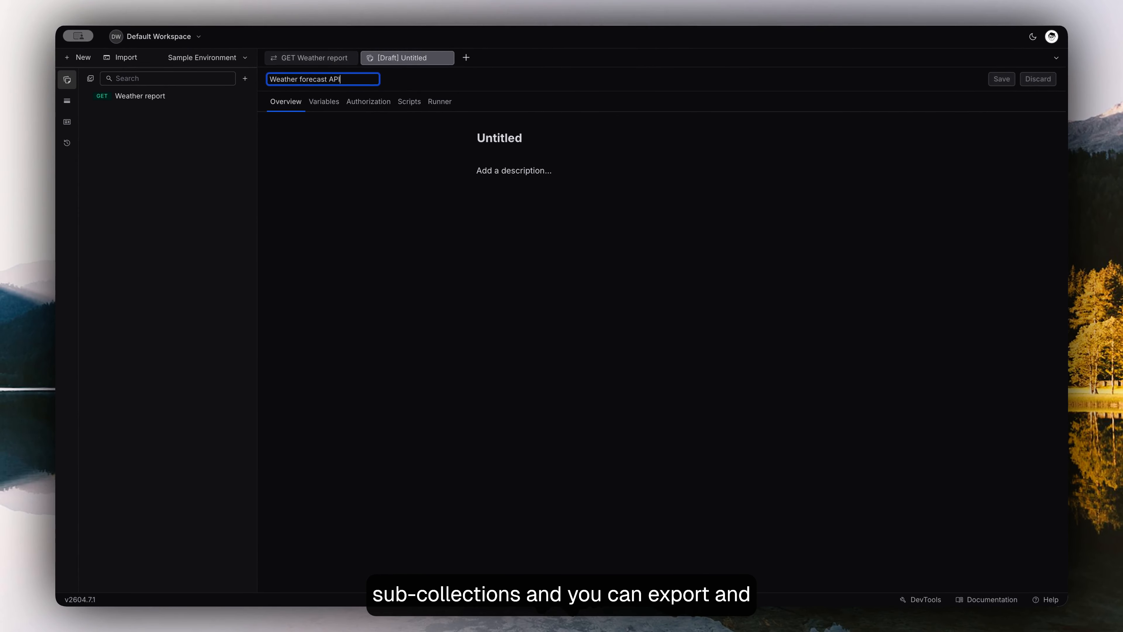
pyautogui.press('Return')
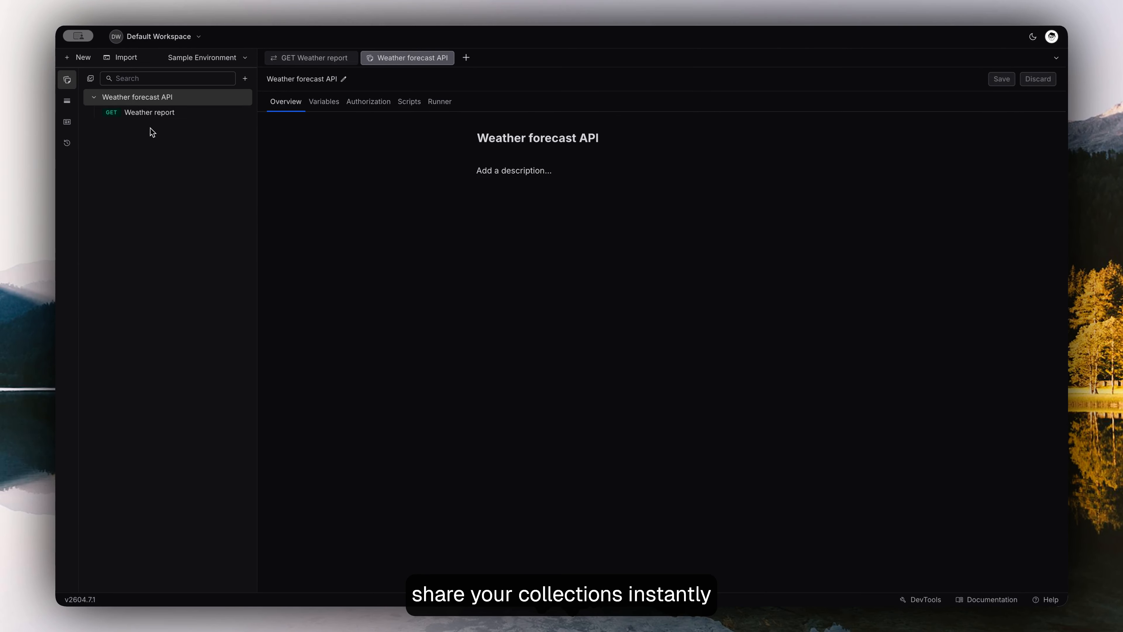
pyautogui.click(243, 97)
pyautogui.moveTo(285, 216)
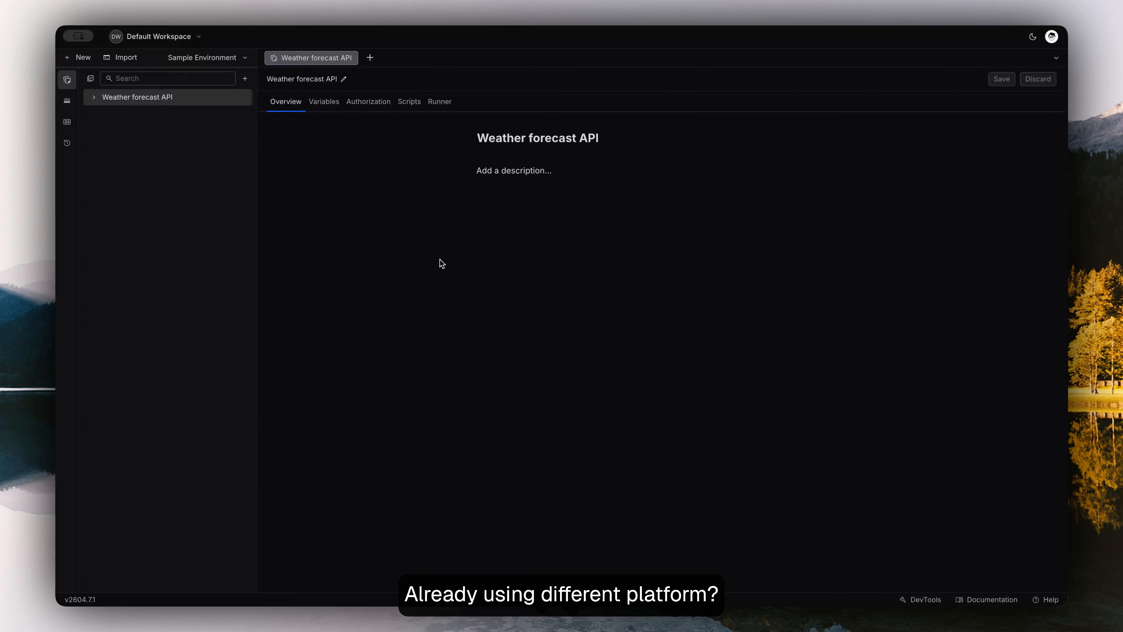
# - Import the CalculatorSoap12 Postman collection from its JSON file in the Downloads folder
pyautogui.click(126, 57)
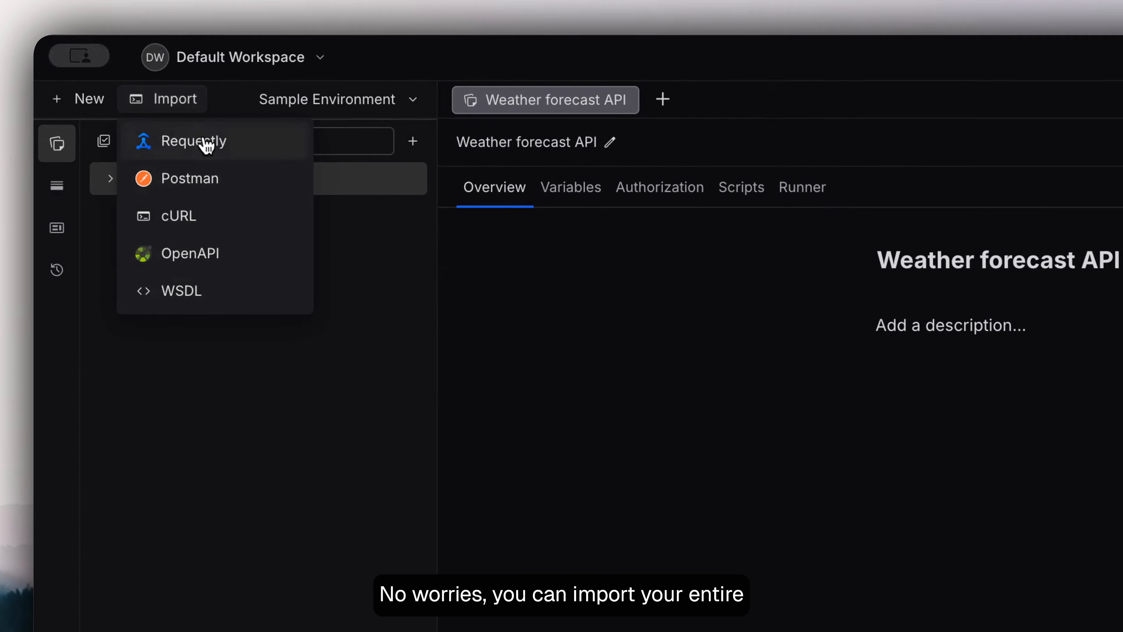
pyautogui.click(211, 182)
pyautogui.click(521, 353)
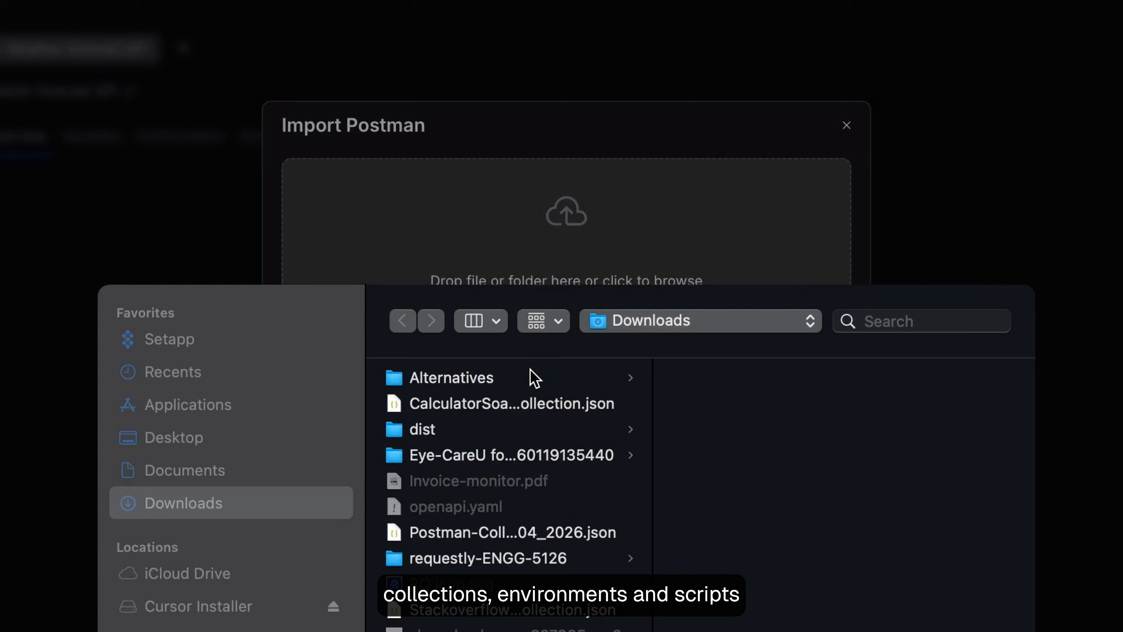
pyautogui.click(511, 423)
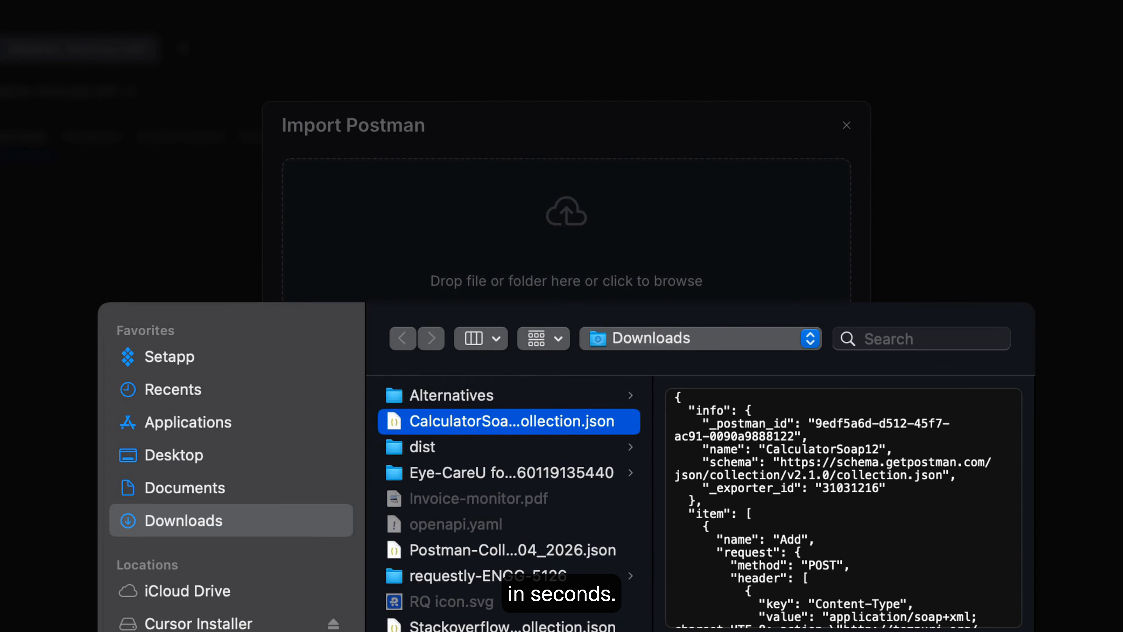
pyautogui.press('Return')
pyautogui.click(815, 296)
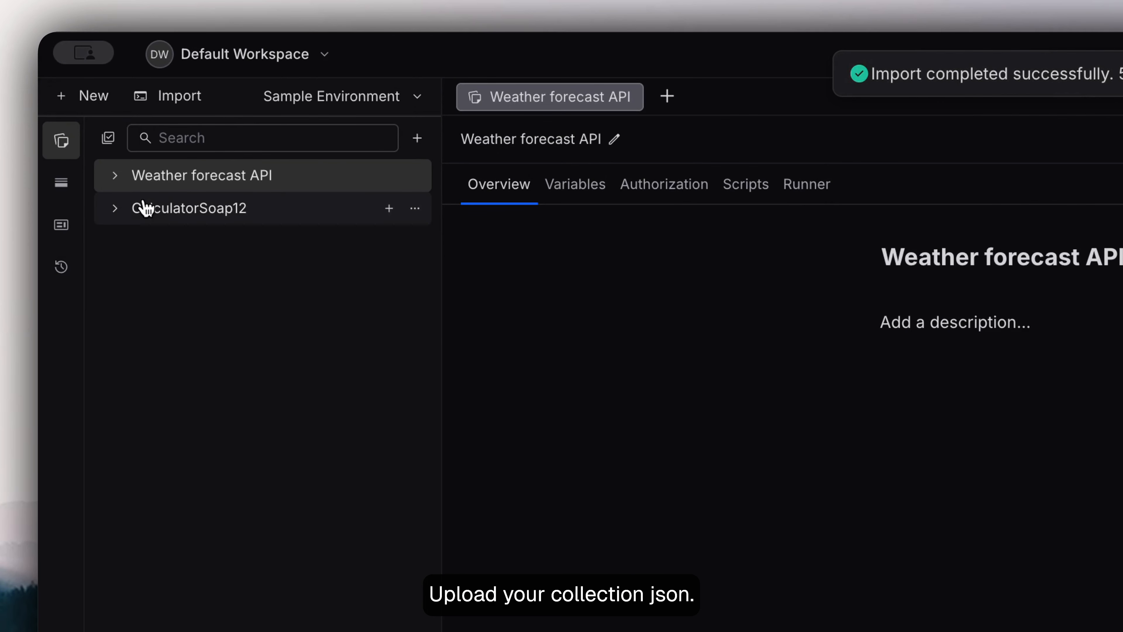
# - Expand the imported CalculatorSoap12 collection and examine the Add request's body, authorization and headers
pyautogui.click(146, 208)
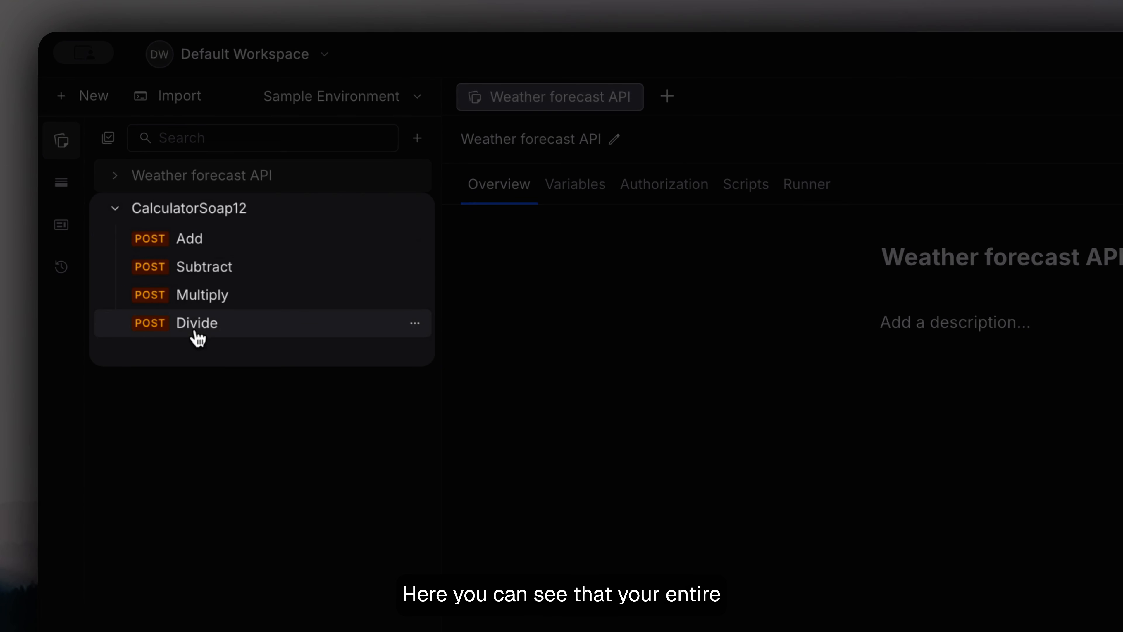
pyautogui.click(190, 238)
pyautogui.click(161, 172)
pyautogui.click(291, 172)
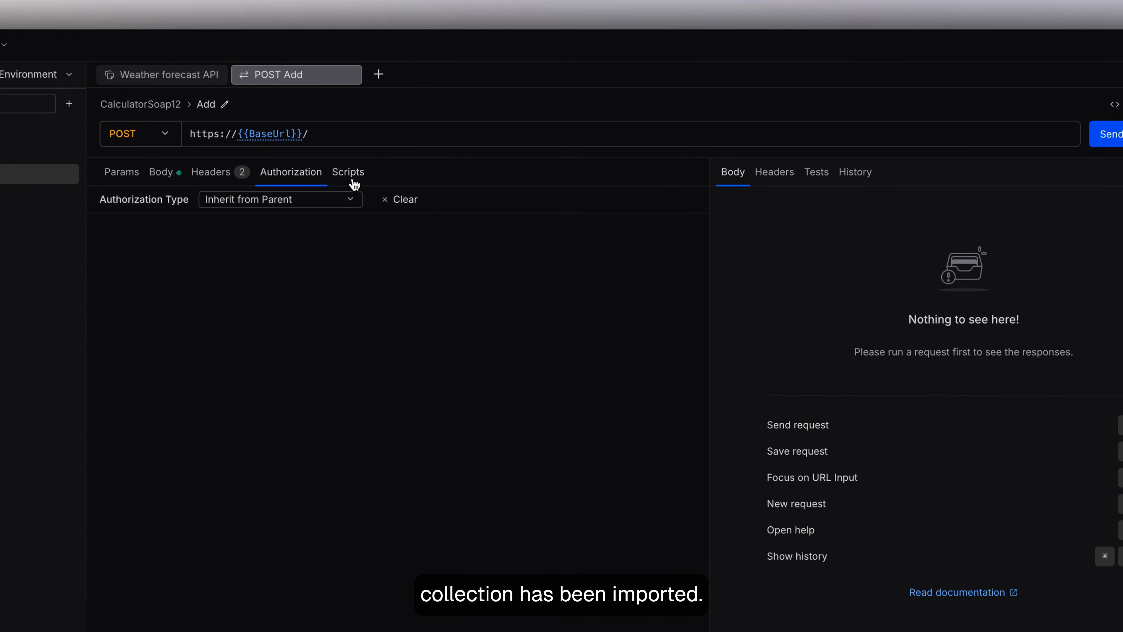
pyautogui.click(211, 172)
pyautogui.click(120, 57)
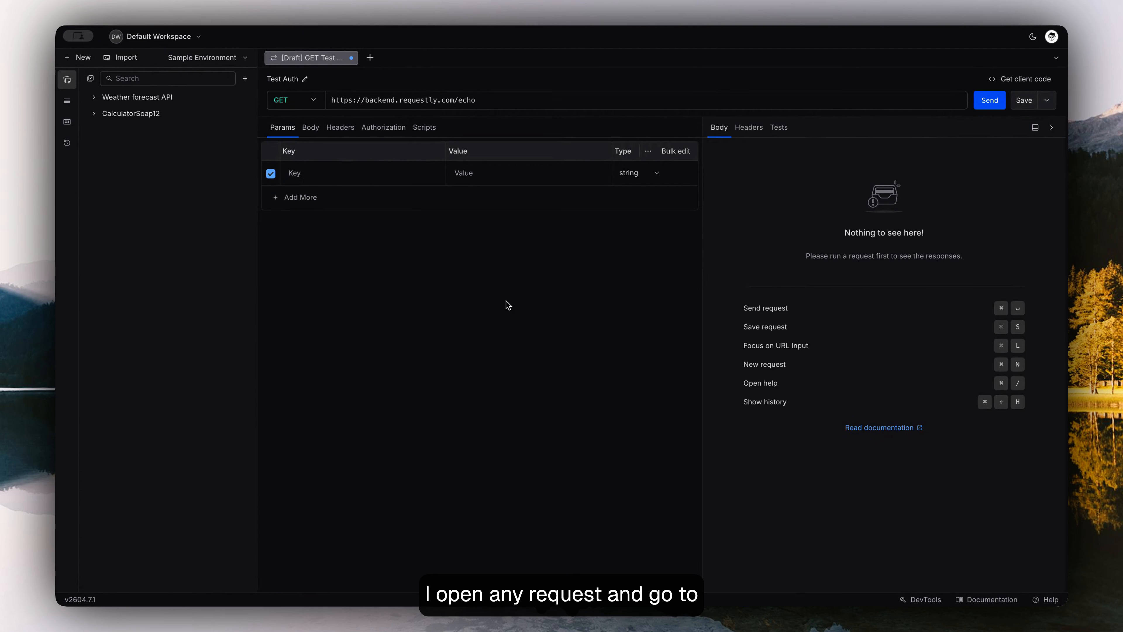
# - Set the Test Auth request's authorization type to Bearer Token and paste the access token into the Token field
pyautogui.click(387, 132)
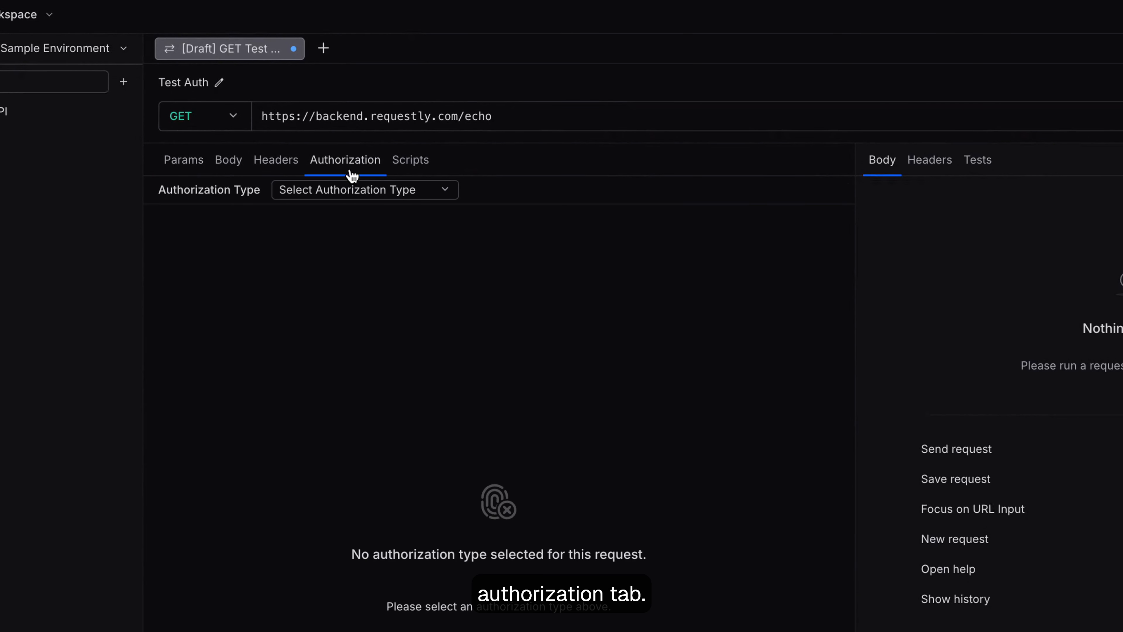
pyautogui.click(404, 195)
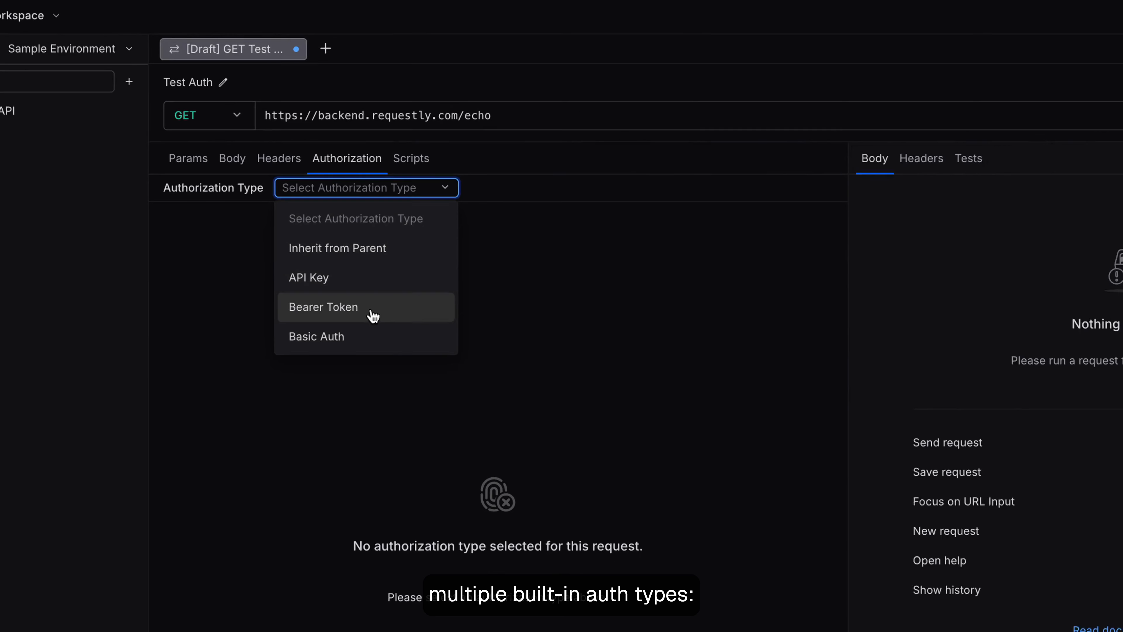
pyautogui.click(408, 318)
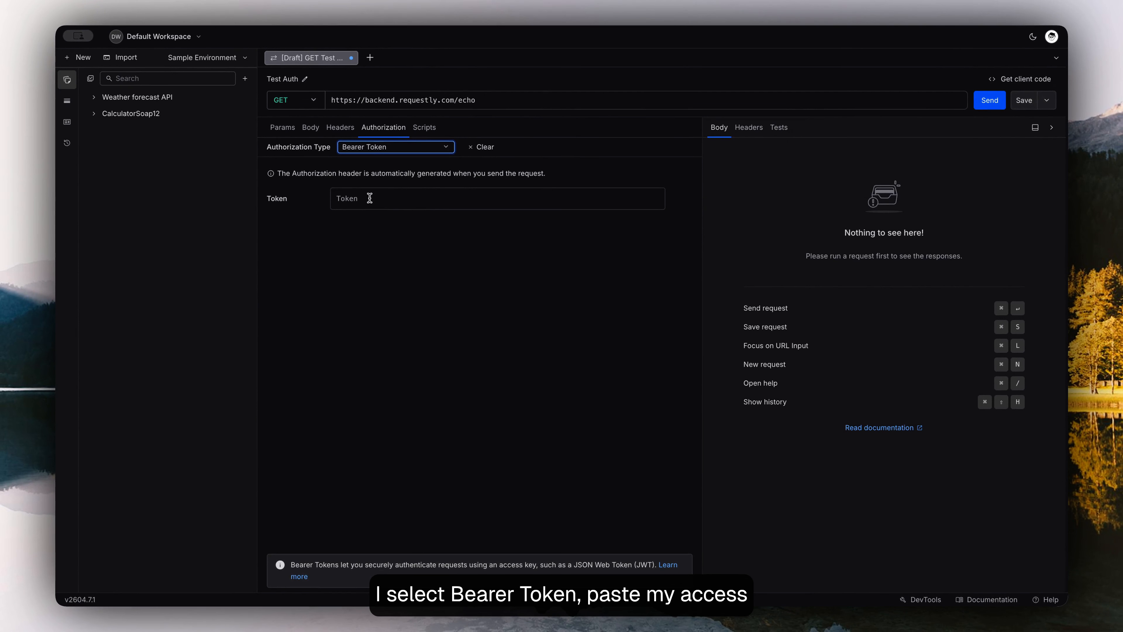
pyautogui.click(369, 198)
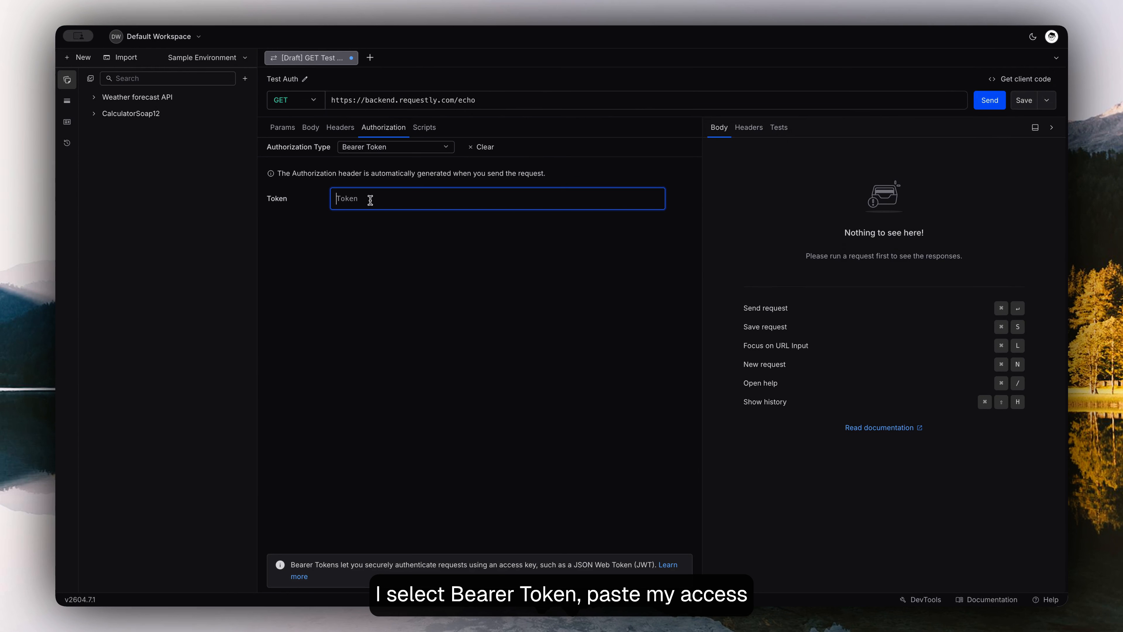
pyautogui.press('super+v')
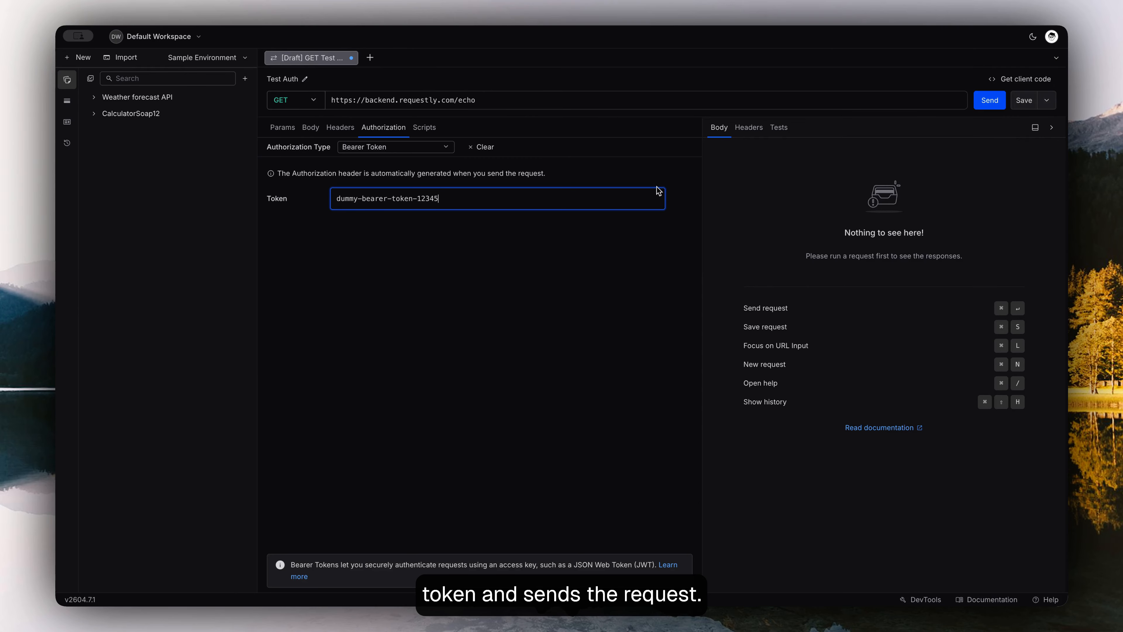
# - Send the Test Auth request and check the authorization header in the response body
pyautogui.click(989, 100)
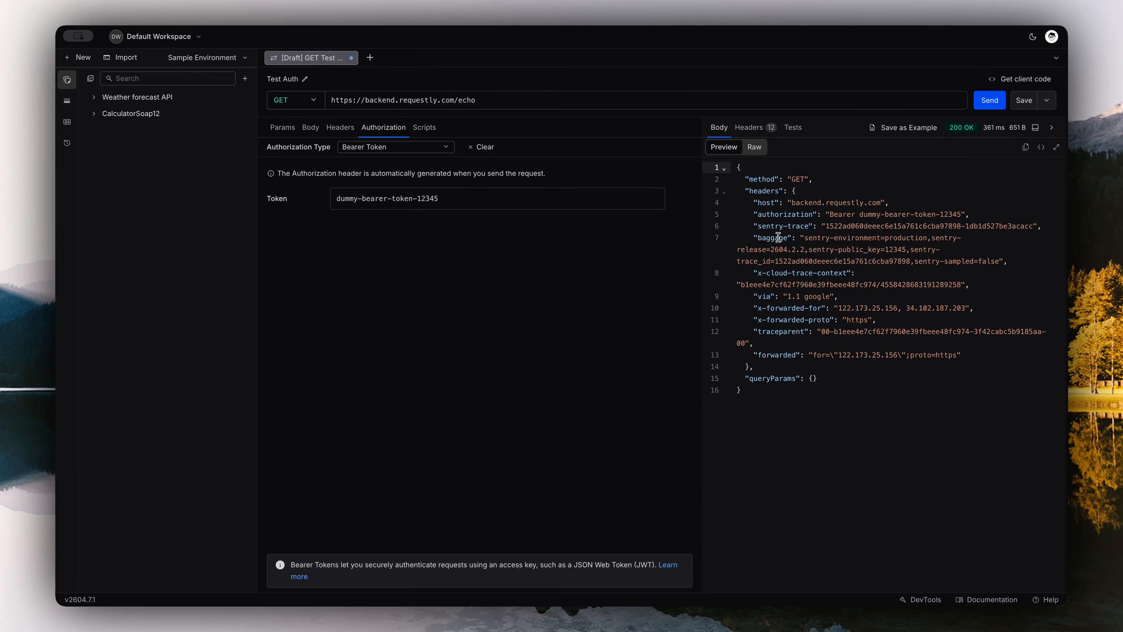
pyautogui.tripleClick(768, 246)
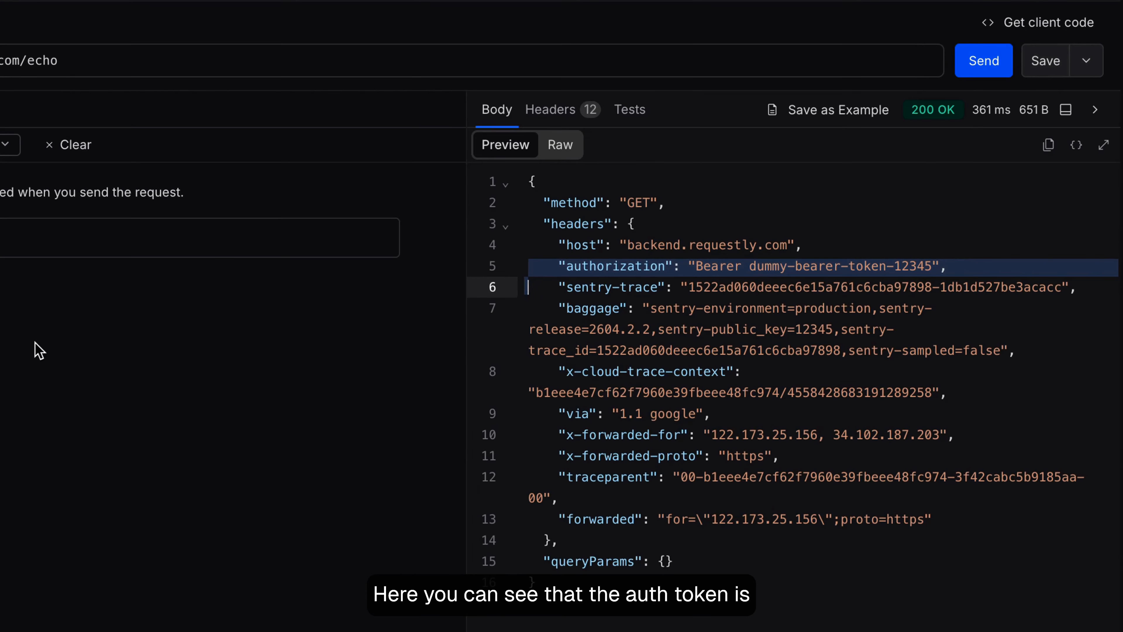
# - Replace the bearer token with {{authToken}} and save it as a new Environment variable of type String, using the access token as initial value
pyautogui.tripleClick(28, 236)
pyautogui.write('{{')
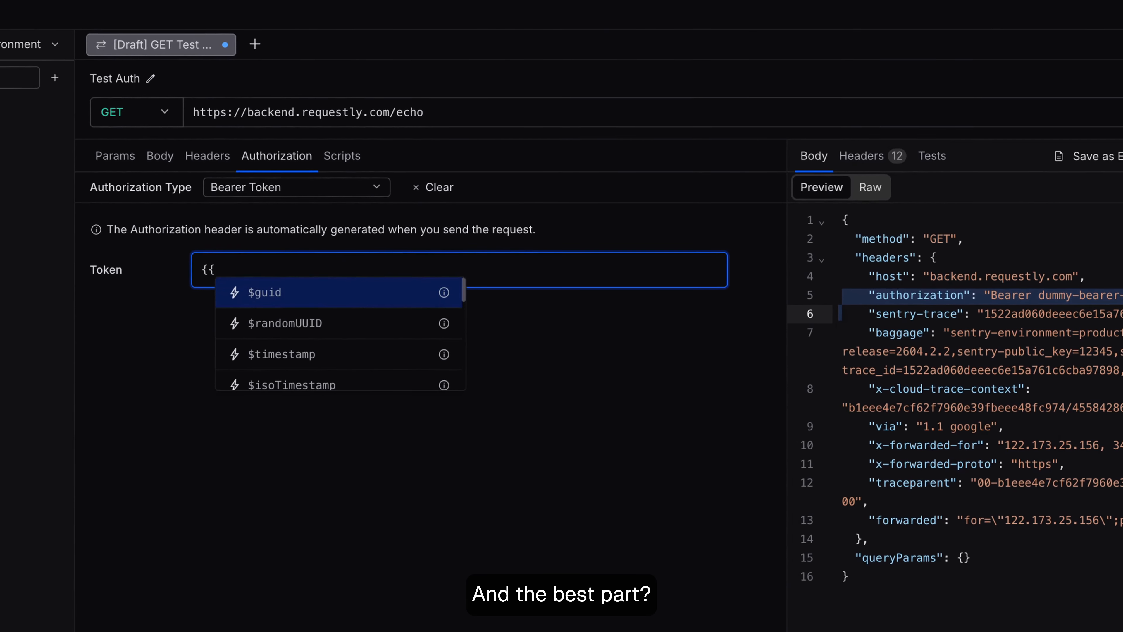
pyautogui.write('authToken}}')
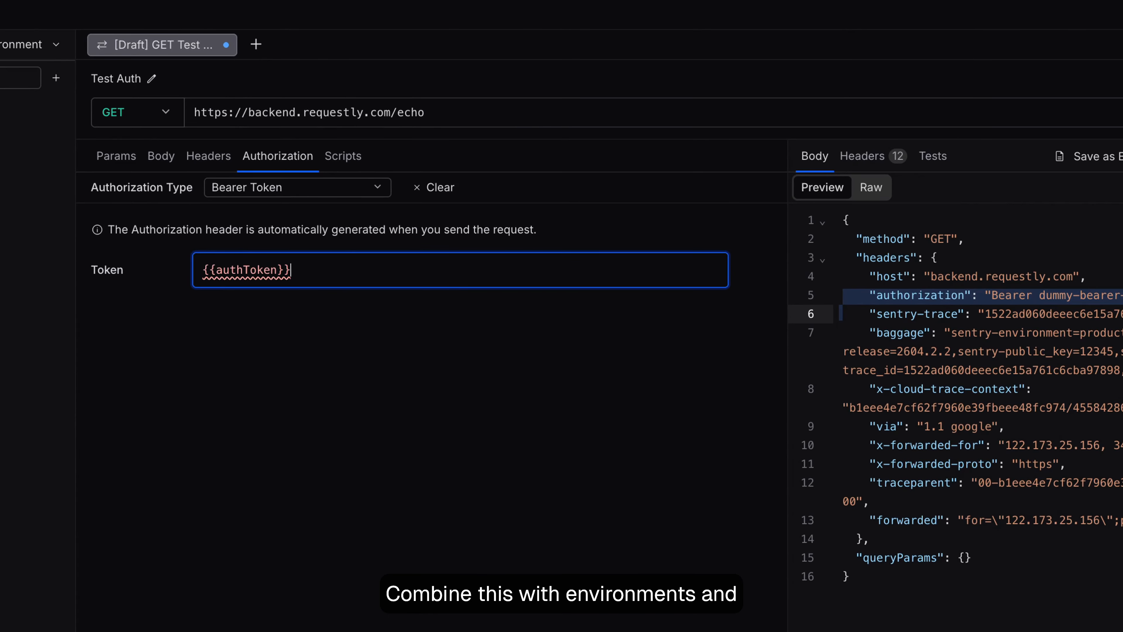
pyautogui.moveTo(282, 279)
pyautogui.click(380, 366)
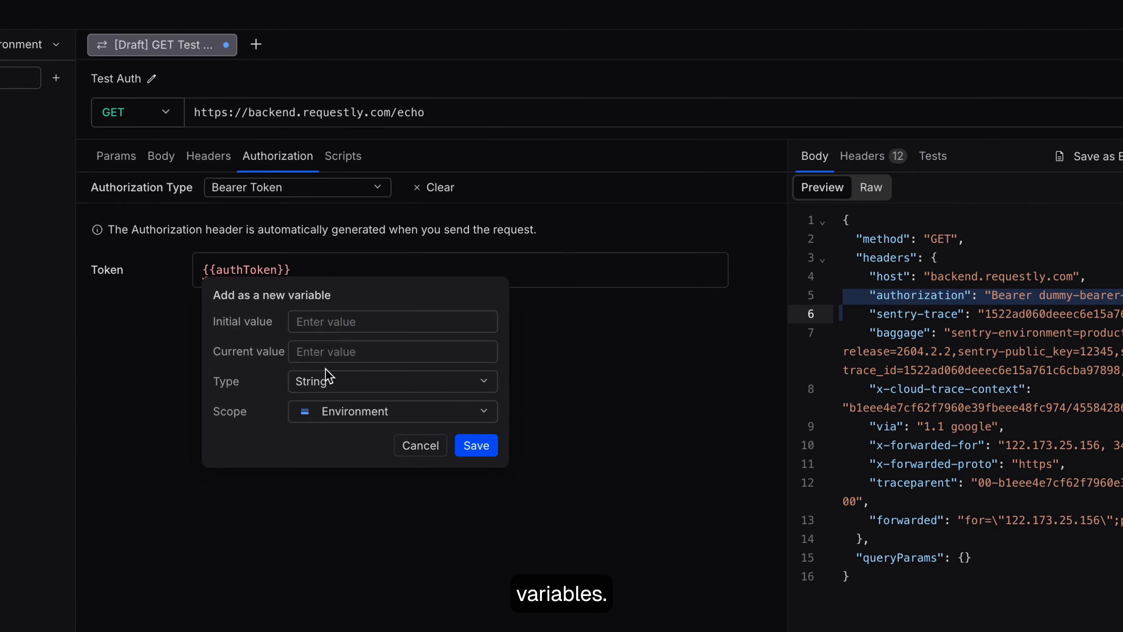
pyautogui.hotkey('ctrl', 'v')
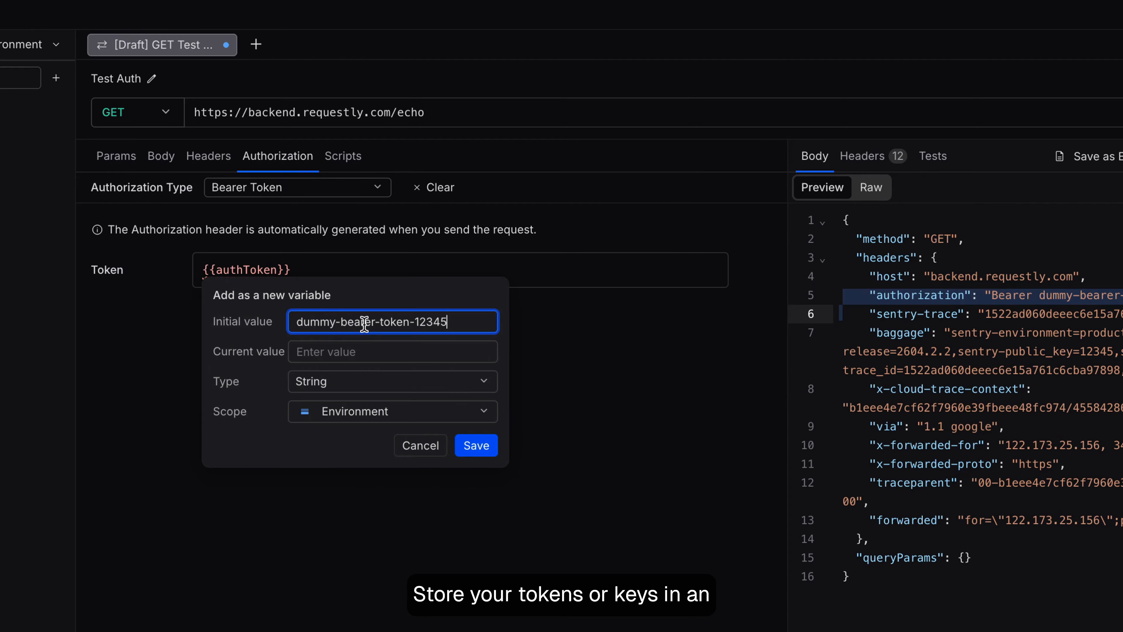
pyautogui.click(369, 421)
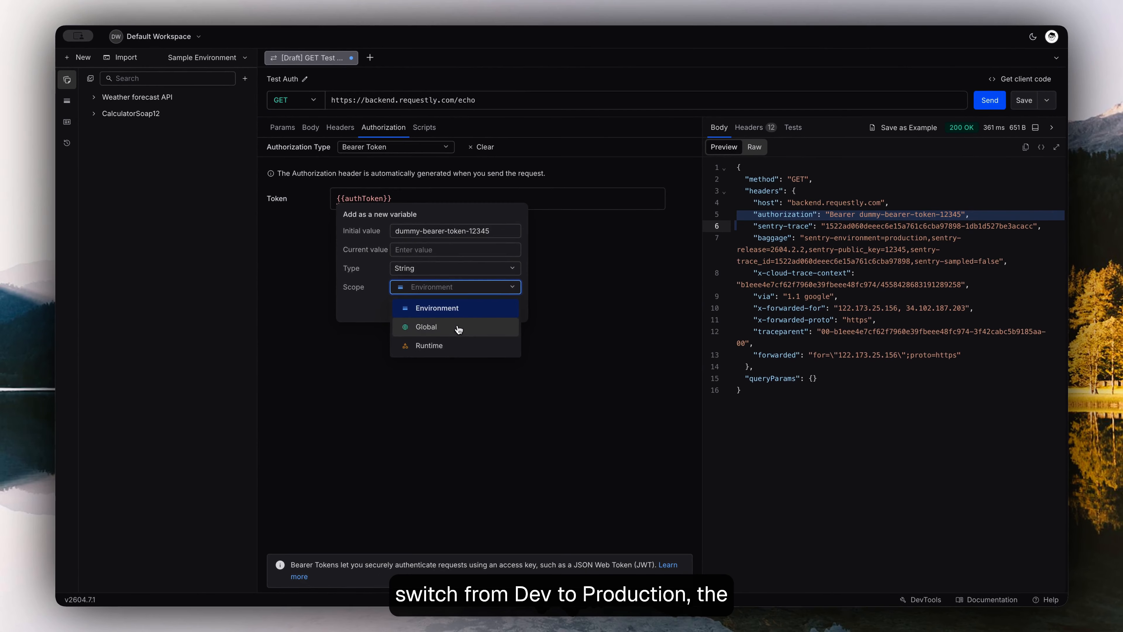
pyautogui.click(371, 474)
pyautogui.click(507, 309)
# - Send the Test Auth request using the authToken variable and check the authorization line in the response
pyautogui.click(990, 100)
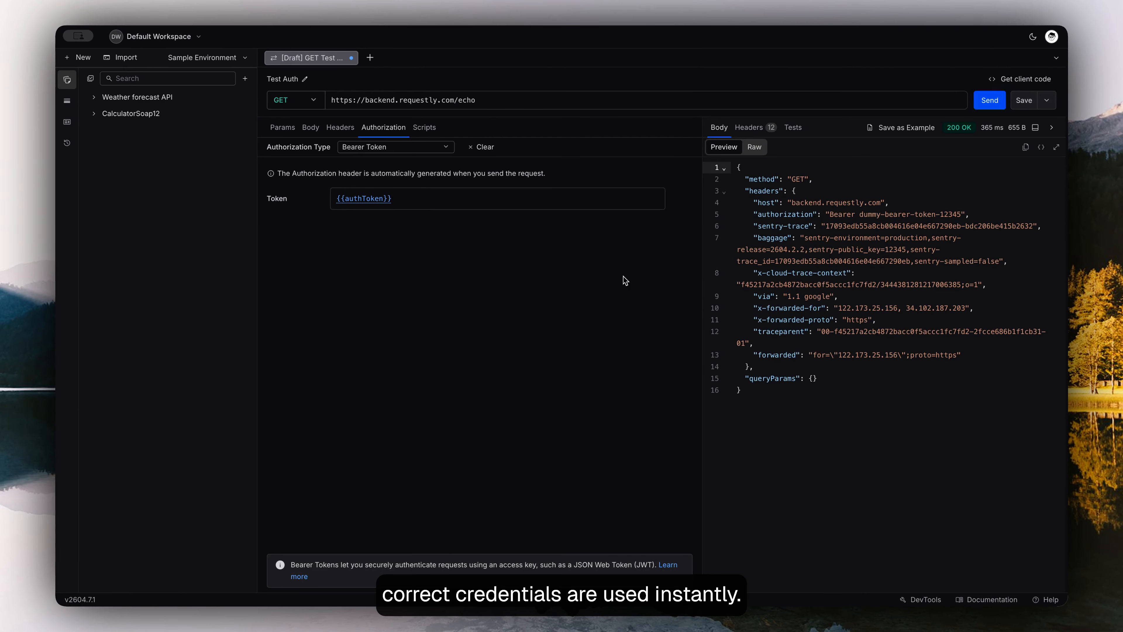
pyautogui.doubleClick(840, 214)
pyautogui.tripleClick(840, 214)
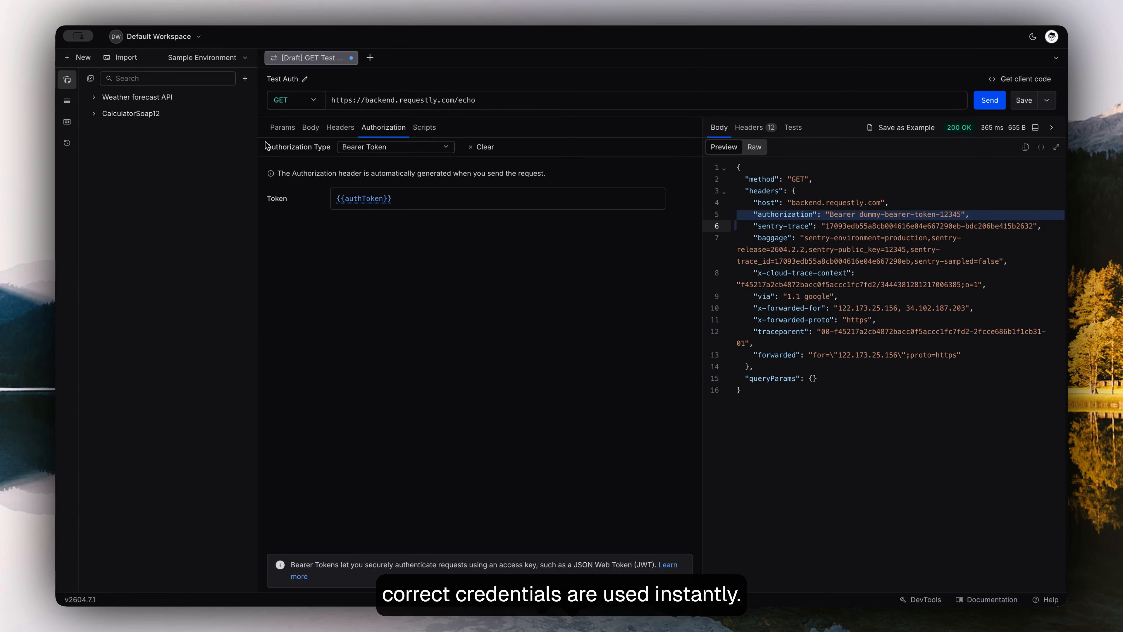
# - Open the Weather forecast API collection's authorization settings and view the available authorization types
pyautogui.click(163, 97)
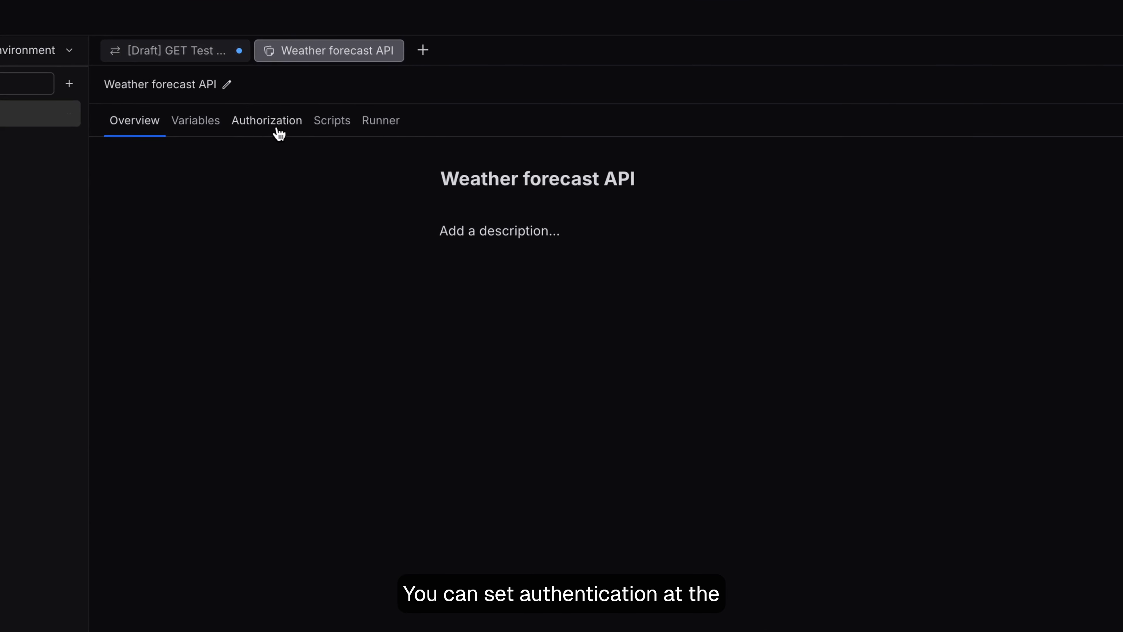
pyautogui.click(279, 132)
pyautogui.click(385, 155)
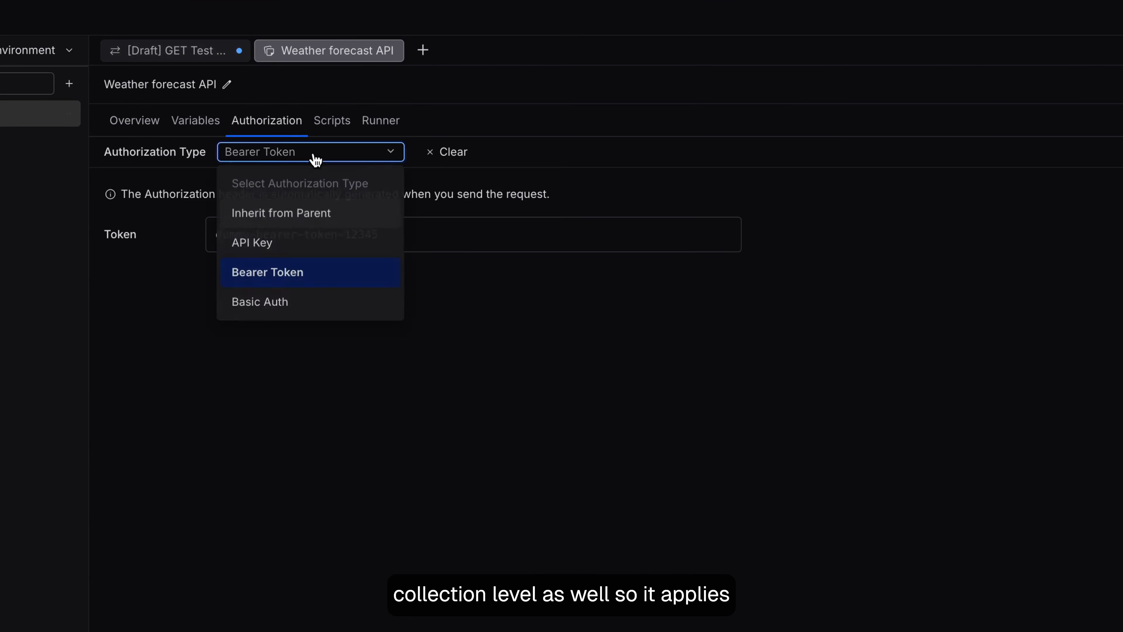
pyautogui.click(322, 361)
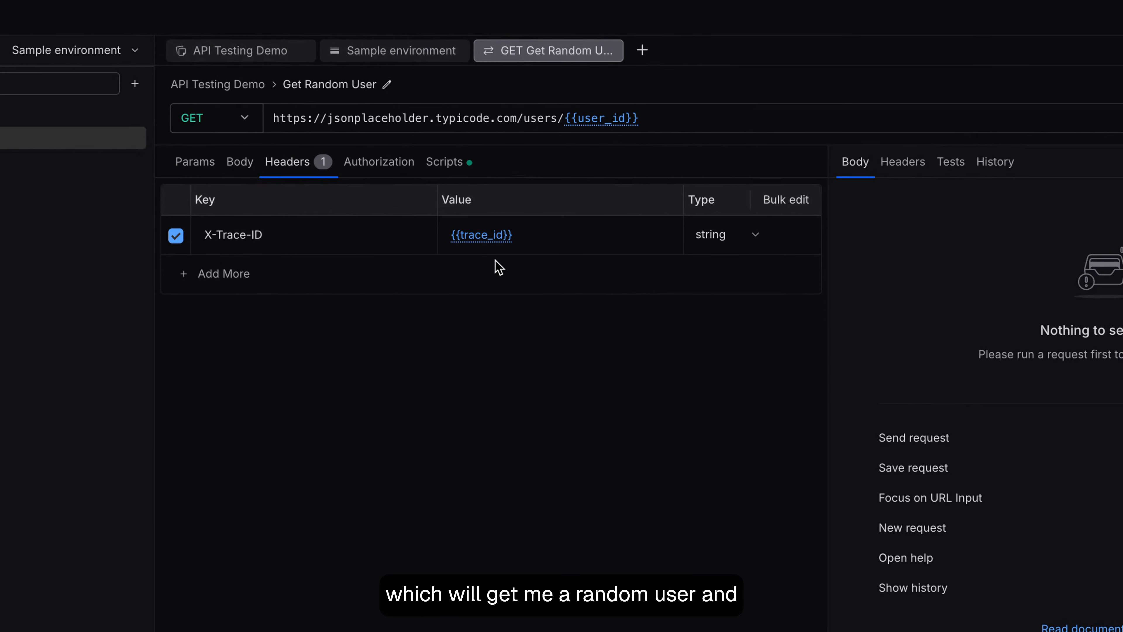
# - Examine the Get Random User request's X-Trace-ID header and its pre-request script, from the uuid import to the environment variable assignments
pyautogui.moveTo(500, 243)
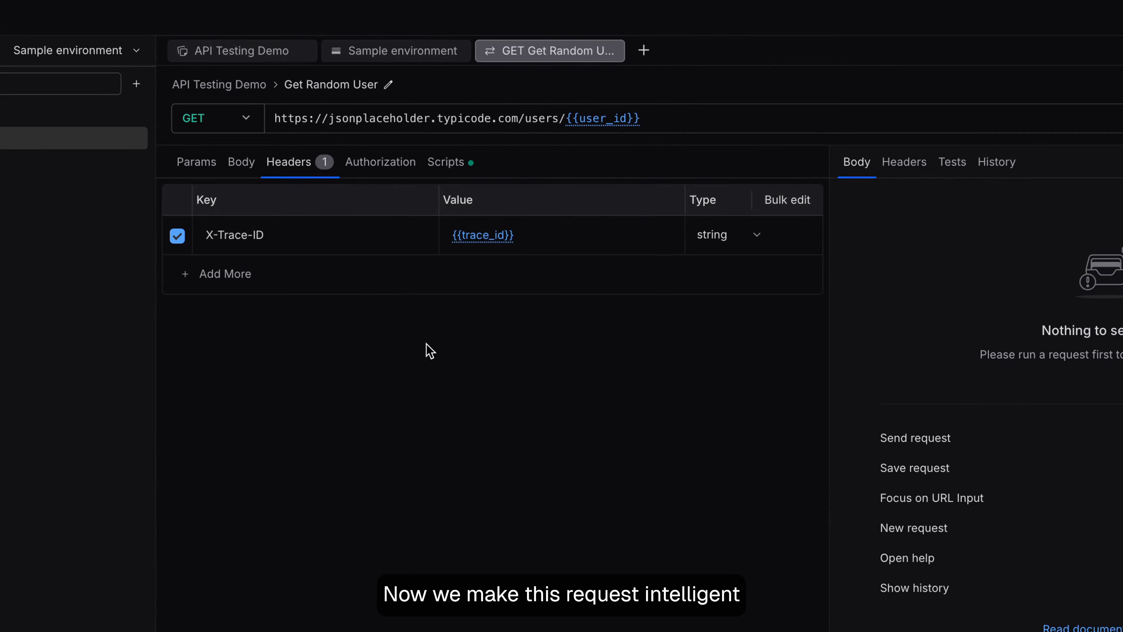
pyautogui.click(463, 164)
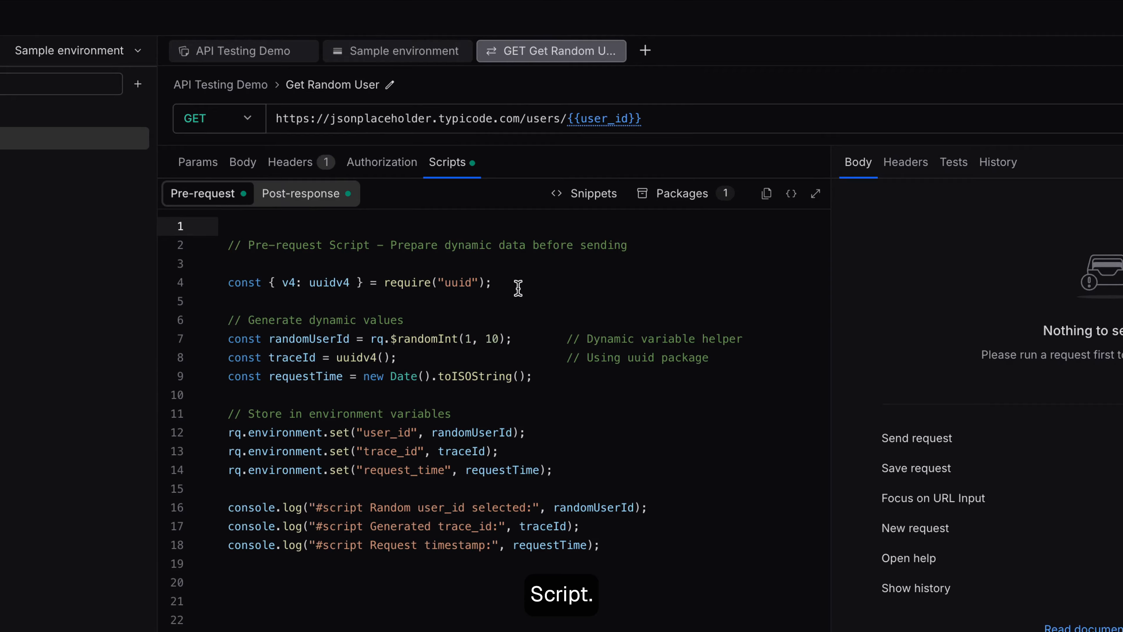
pyautogui.tripleClick(507, 286)
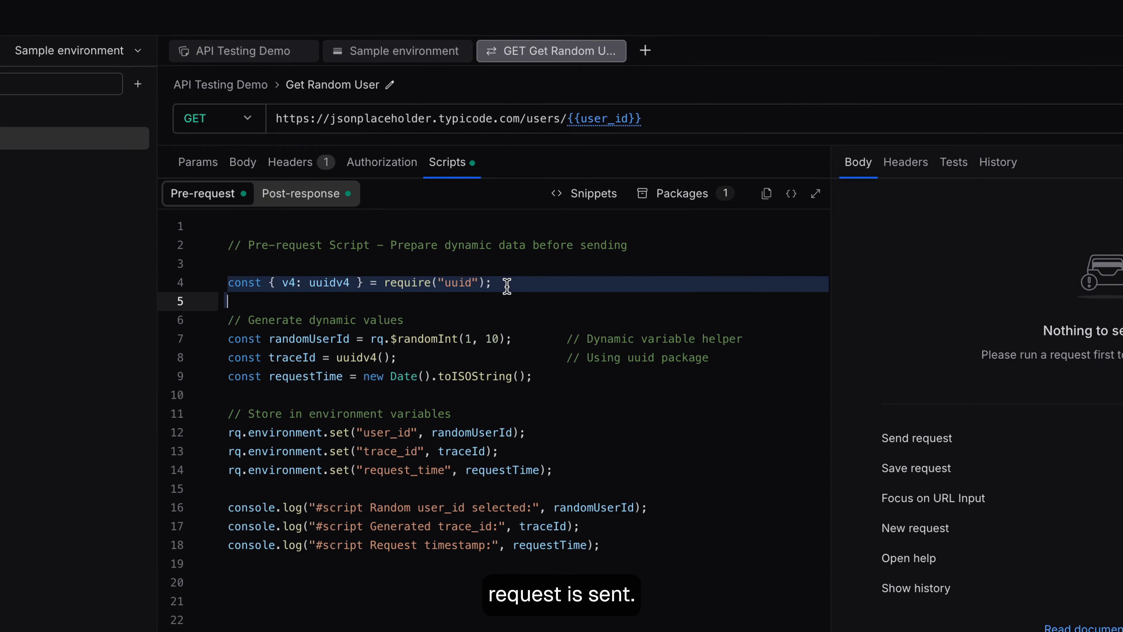
pyautogui.tripleClick(518, 340)
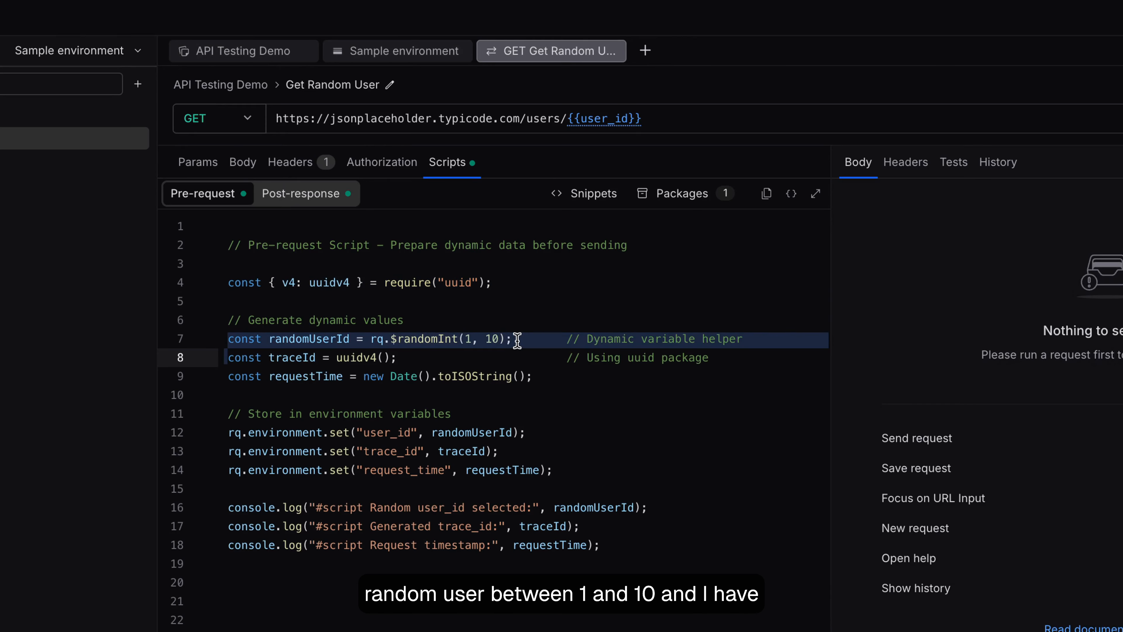
pyautogui.moveTo(565, 472); pyautogui.dragTo(487, 417)
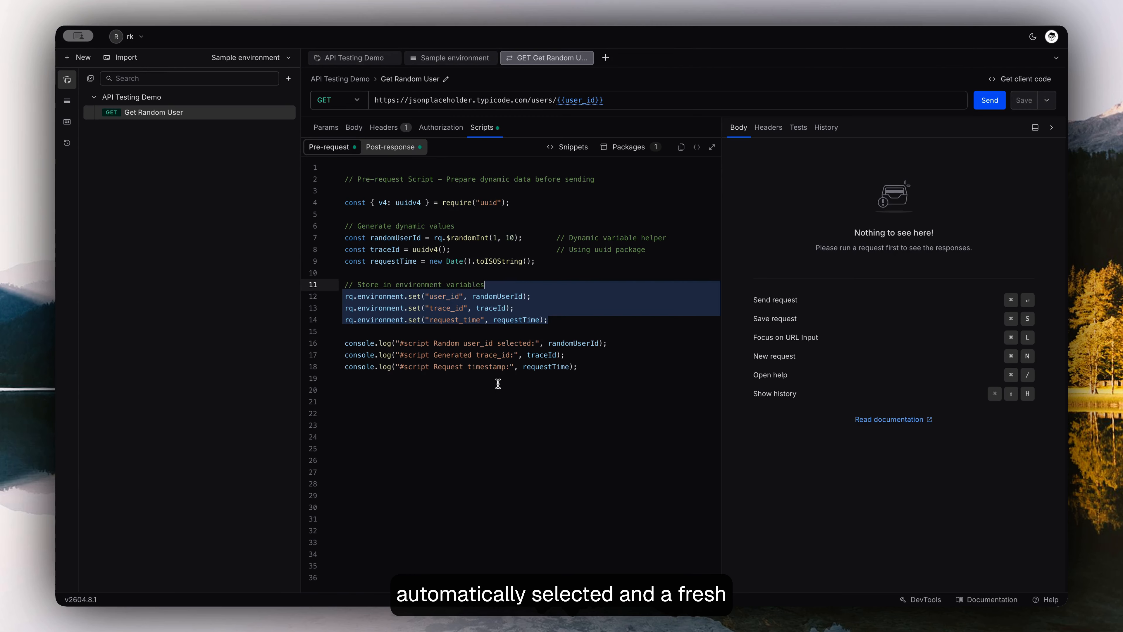
# - Review the status code and user field tests in the Get Random User request's post-response script
pyautogui.click(401, 150)
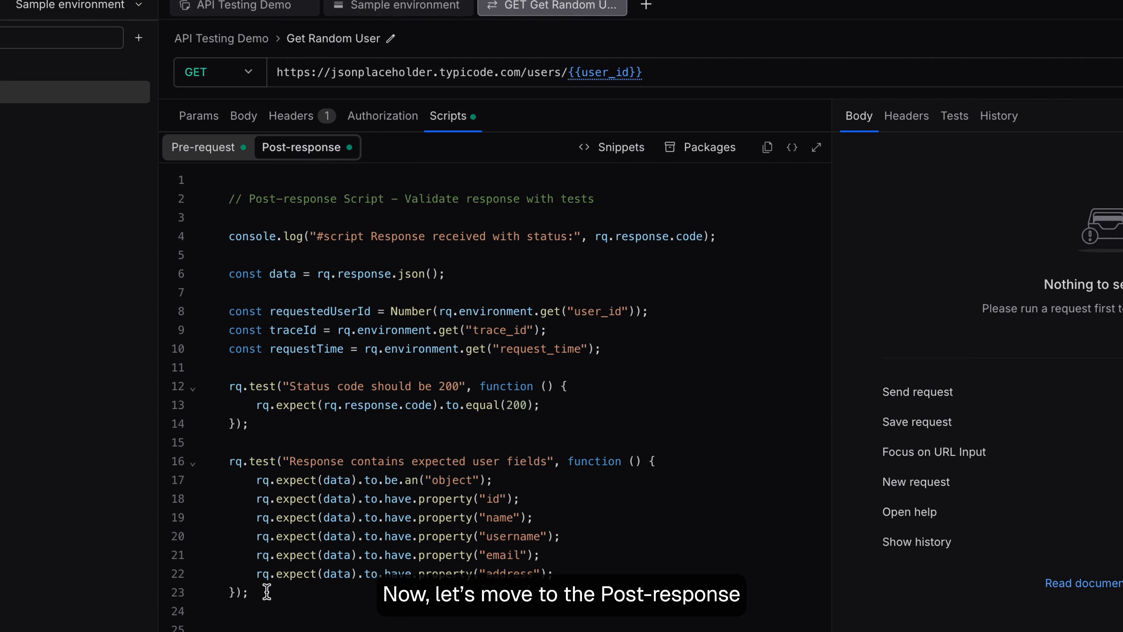
pyautogui.moveTo(249, 592); pyautogui.dragTo(231, 389)
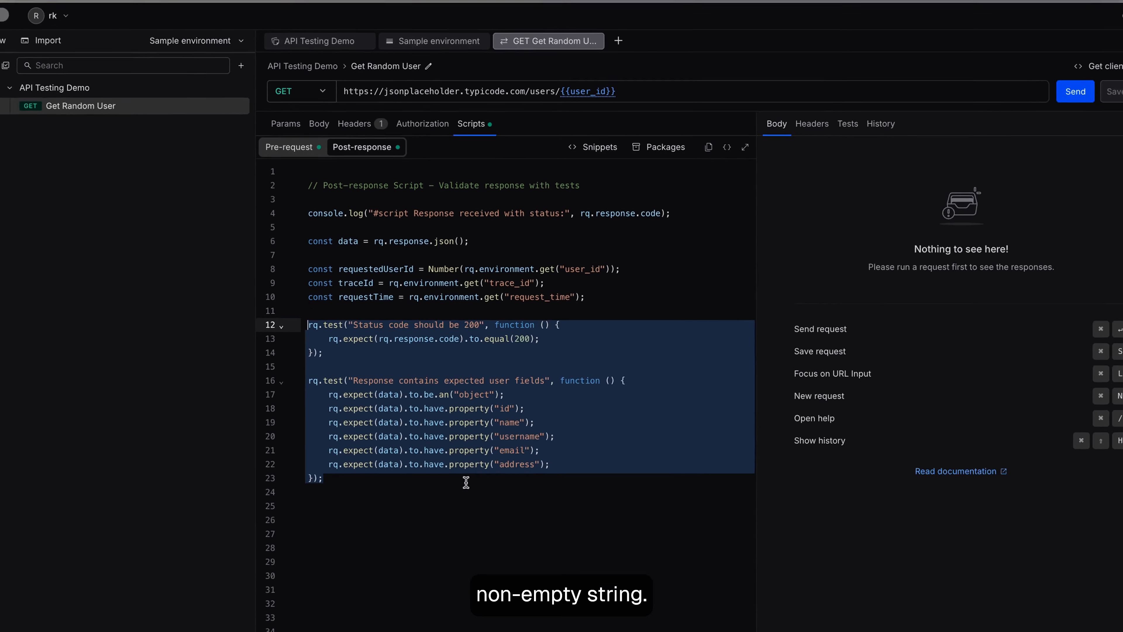
pyautogui.click(466, 483)
# - Send the Get Random User request and open its test results
pyautogui.click(1075, 91)
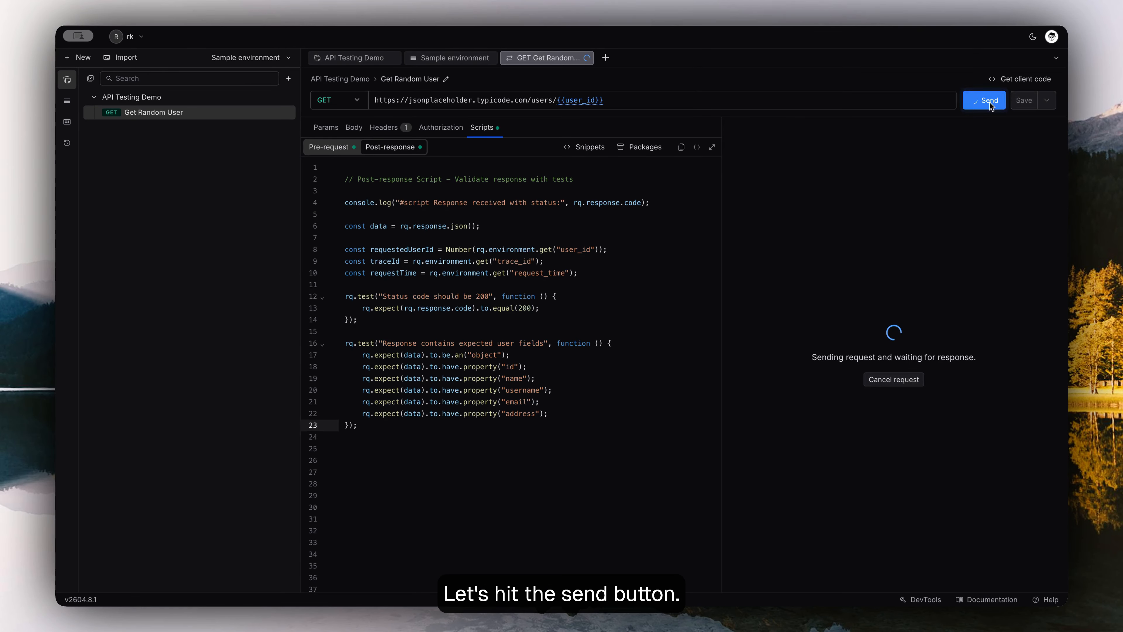
pyautogui.click(814, 129)
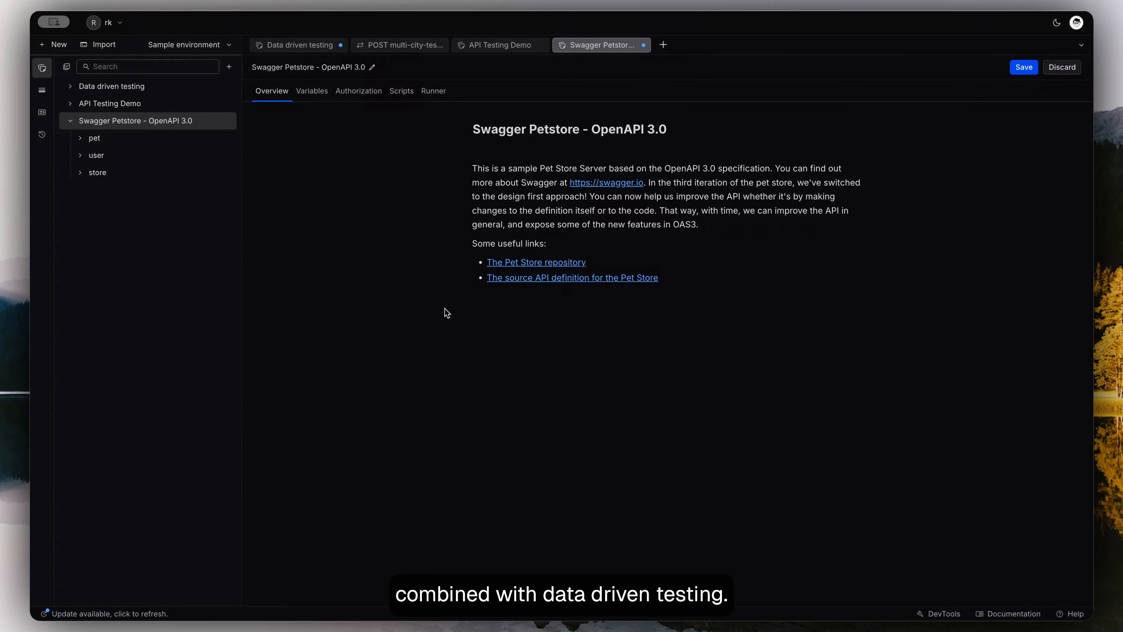
# - Open the Swagger Petstore collection's runner, exclude the Uploads an image request and include it again
pyautogui.click(436, 94)
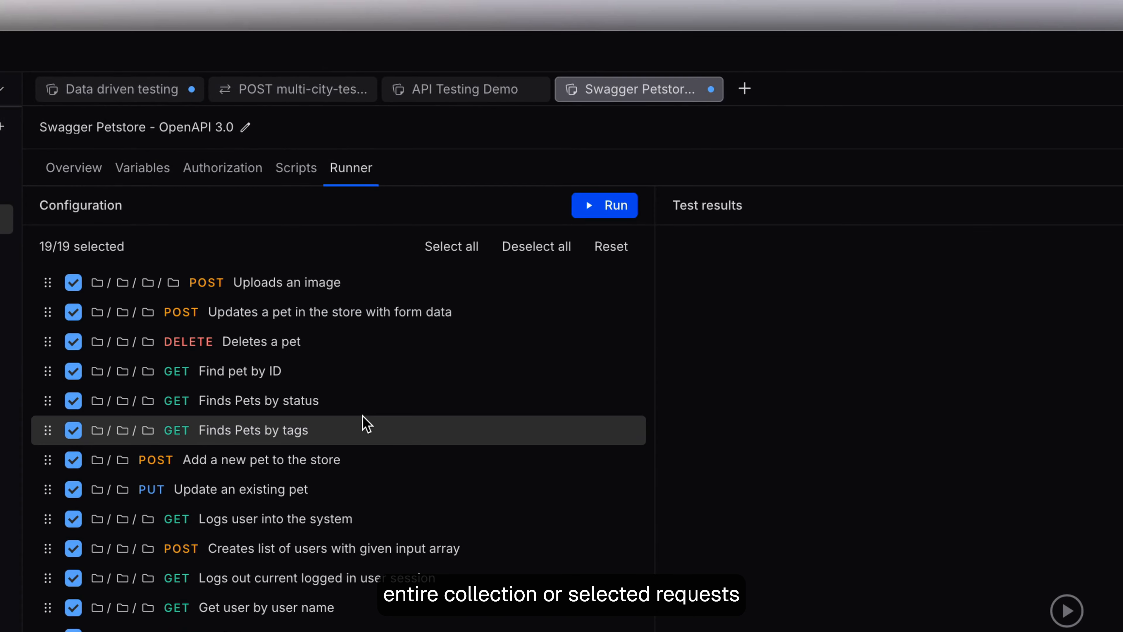
pyautogui.click(75, 286)
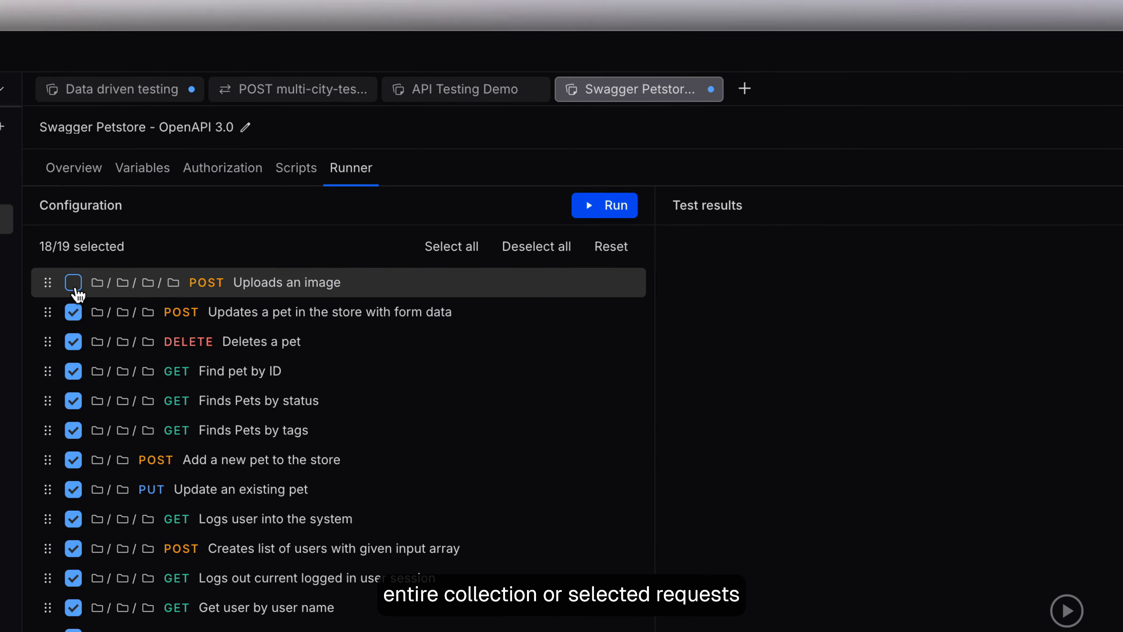
pyautogui.click(74, 284)
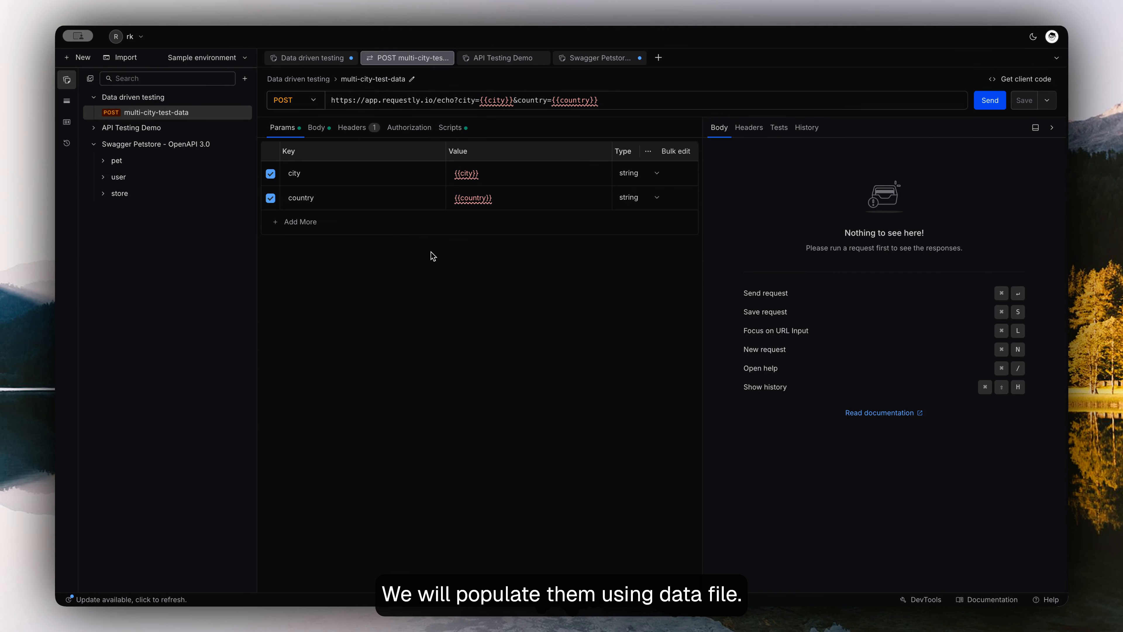
# - Examine the multi-city-test-data request's post-response script, including the test that variables resolve in the URL
pyautogui.click(450, 128)
pyautogui.moveTo(310, 391); pyautogui.dragTo(301, 344)
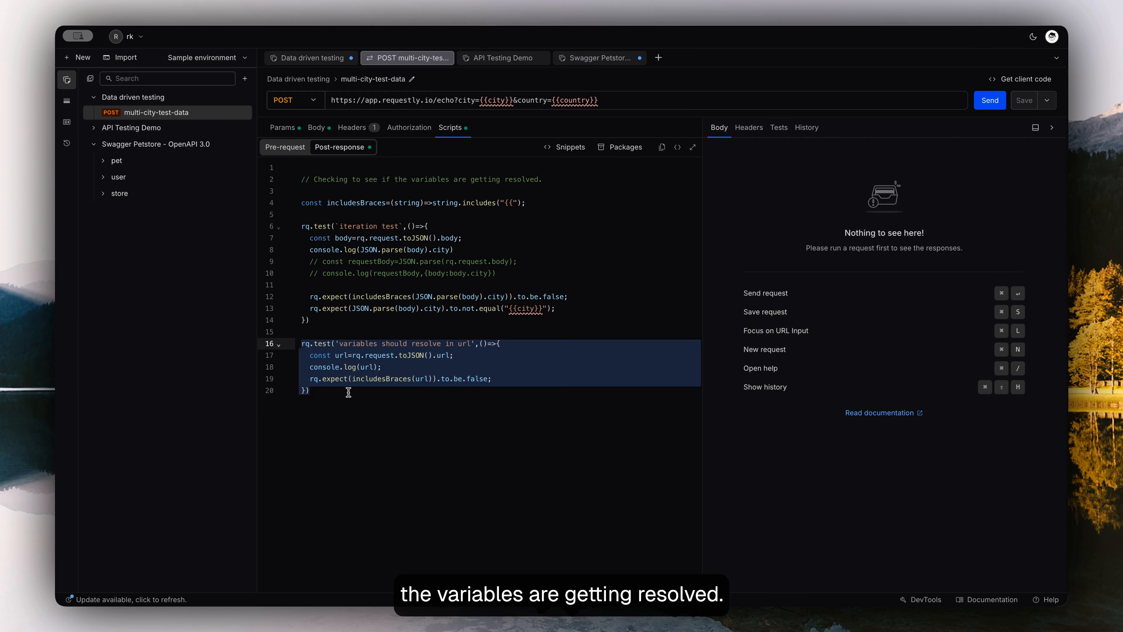
# - Load data-file.json from the Downloads folder as the data file for the Data driven testing collection's runner
pyautogui.click(204, 98)
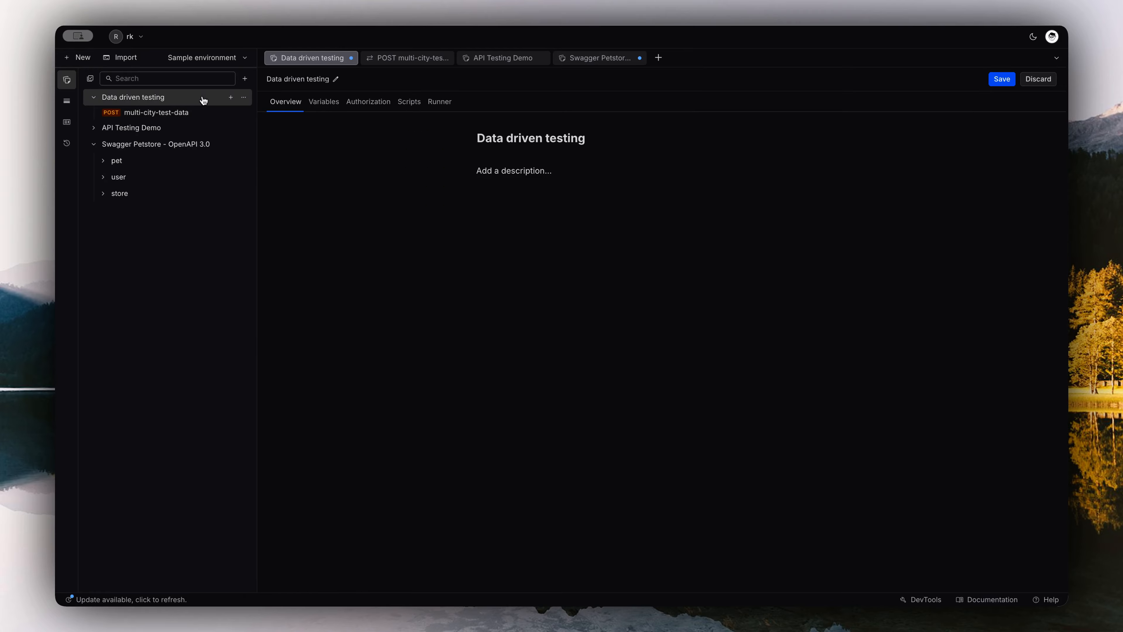
pyautogui.click(441, 104)
pyautogui.click(375, 567)
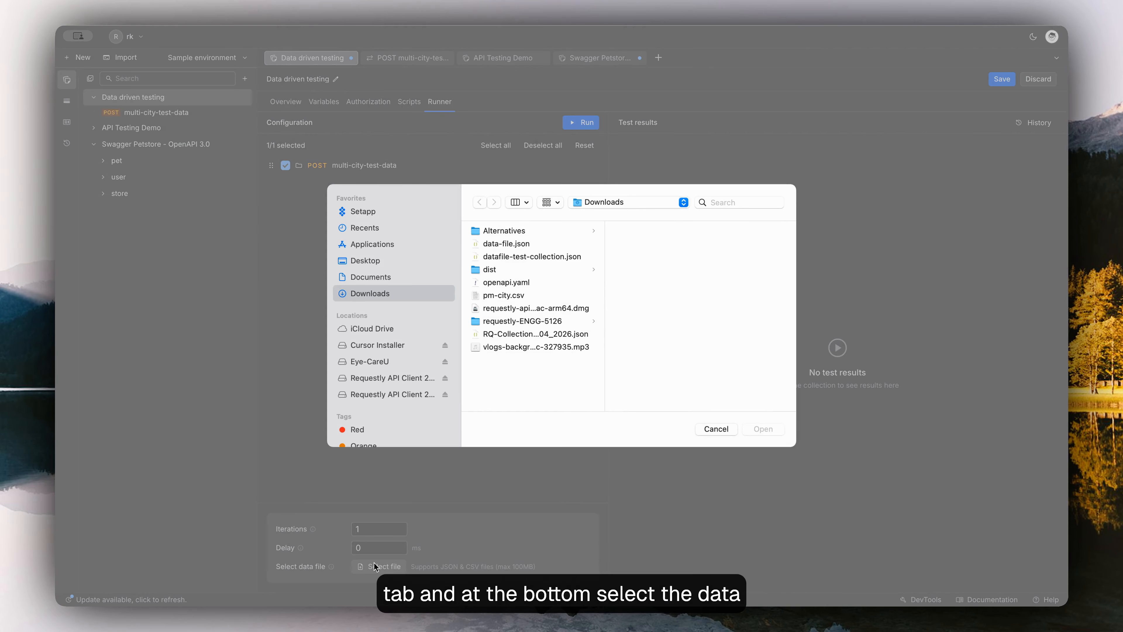
pyautogui.click(505, 246)
pyautogui.click(760, 429)
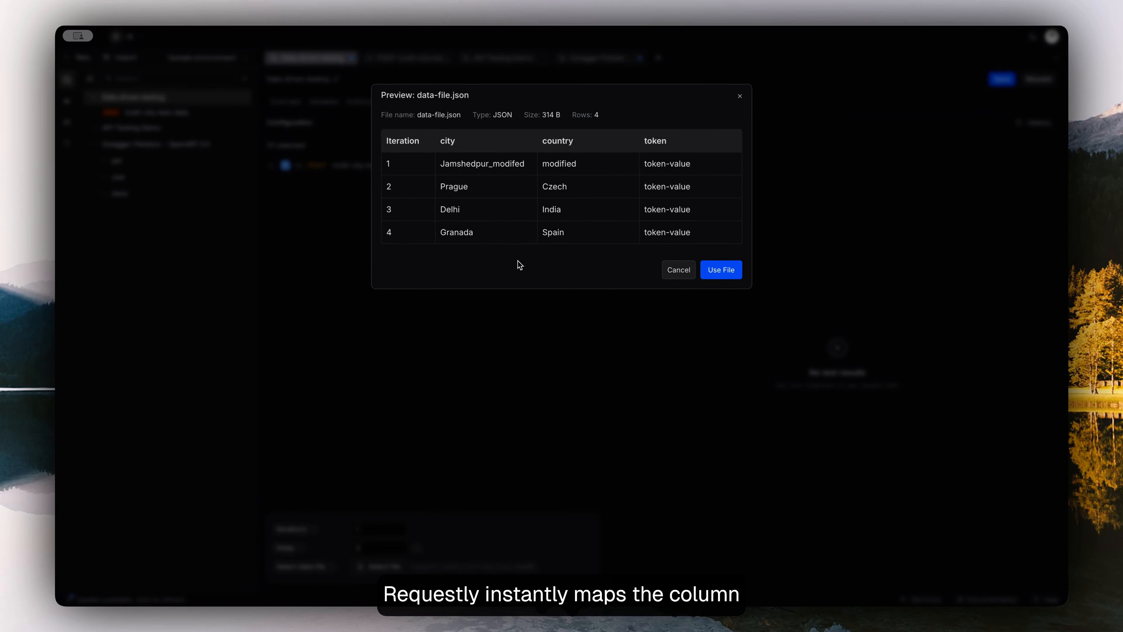
pyautogui.click(719, 276)
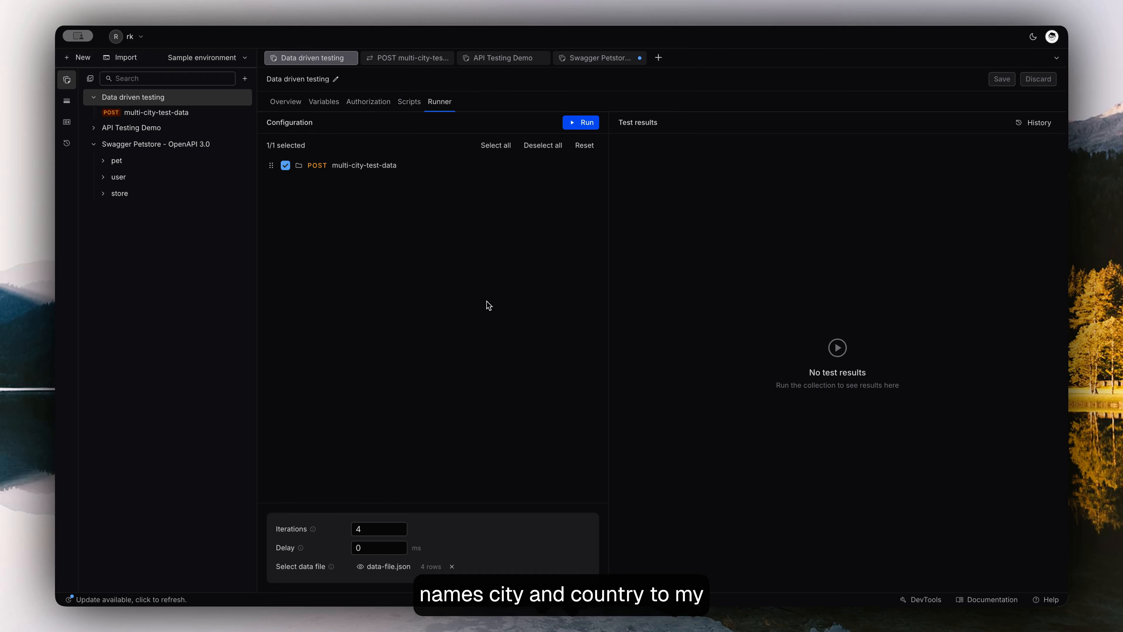
# - Run the Data driven testing collection with the loaded data file and expand the results of iterations 3 and 4
pyautogui.click(369, 535)
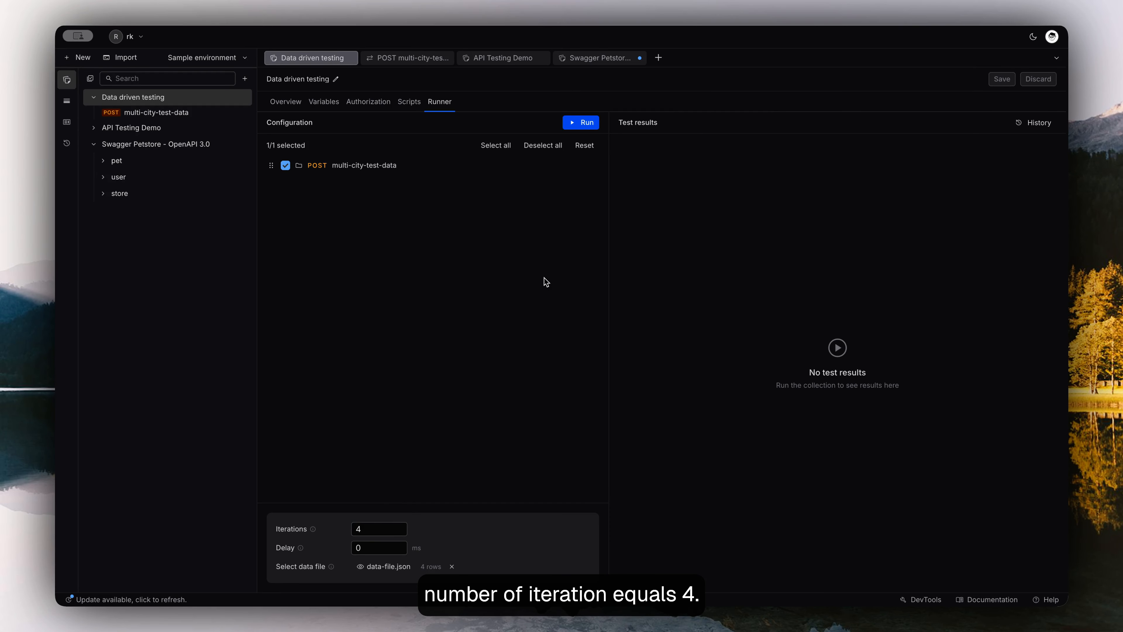
pyautogui.click(585, 122)
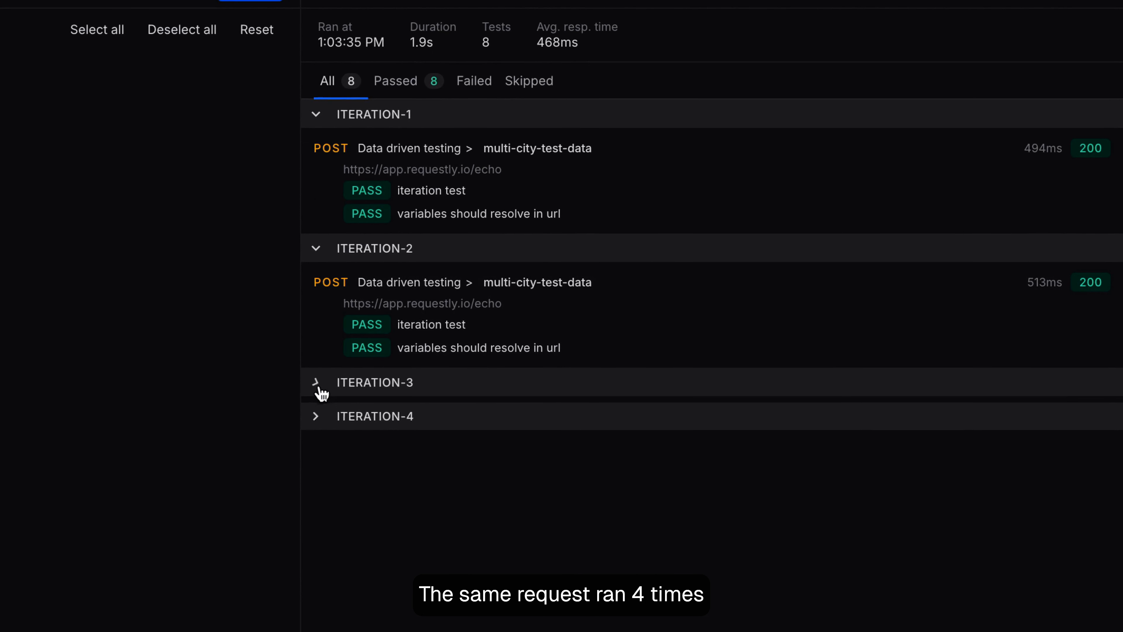
pyautogui.click(618, 342)
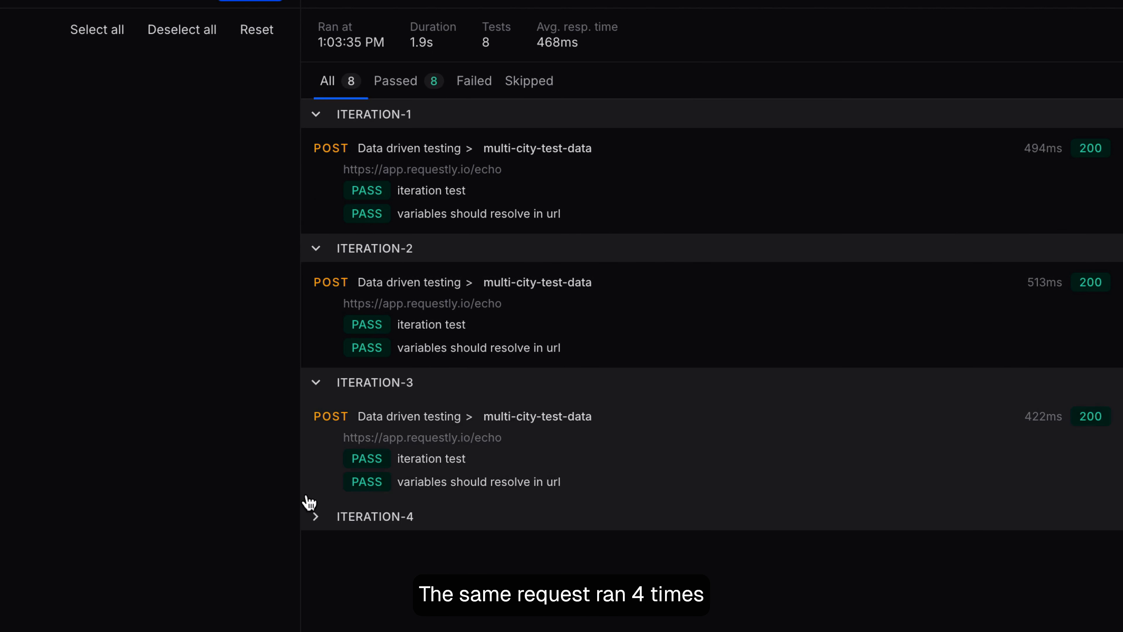
pyautogui.click(315, 517)
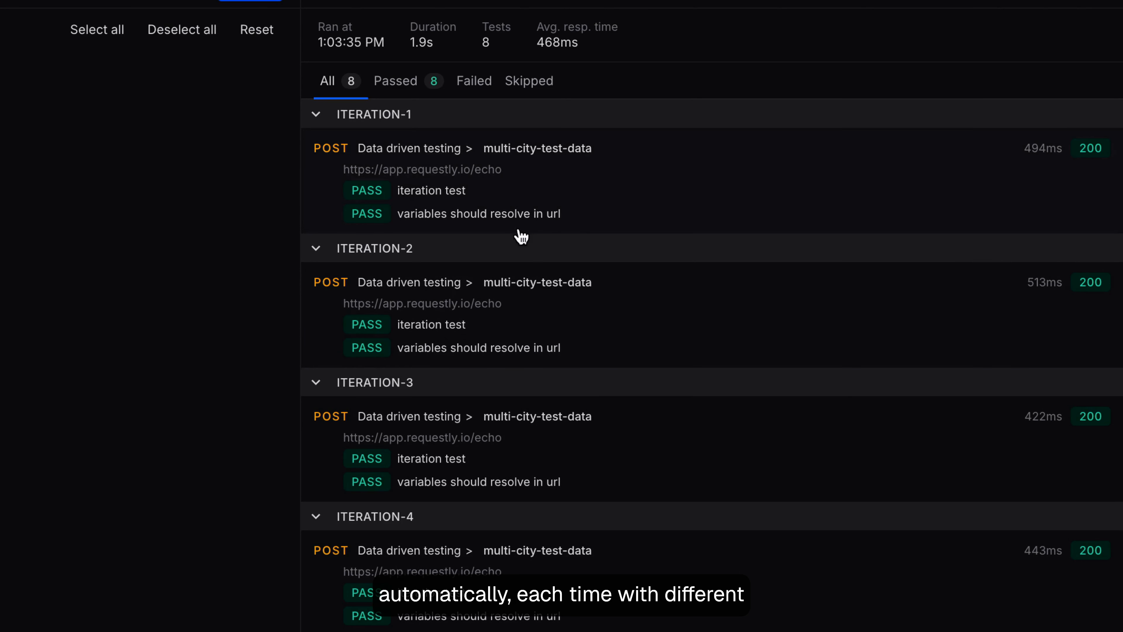